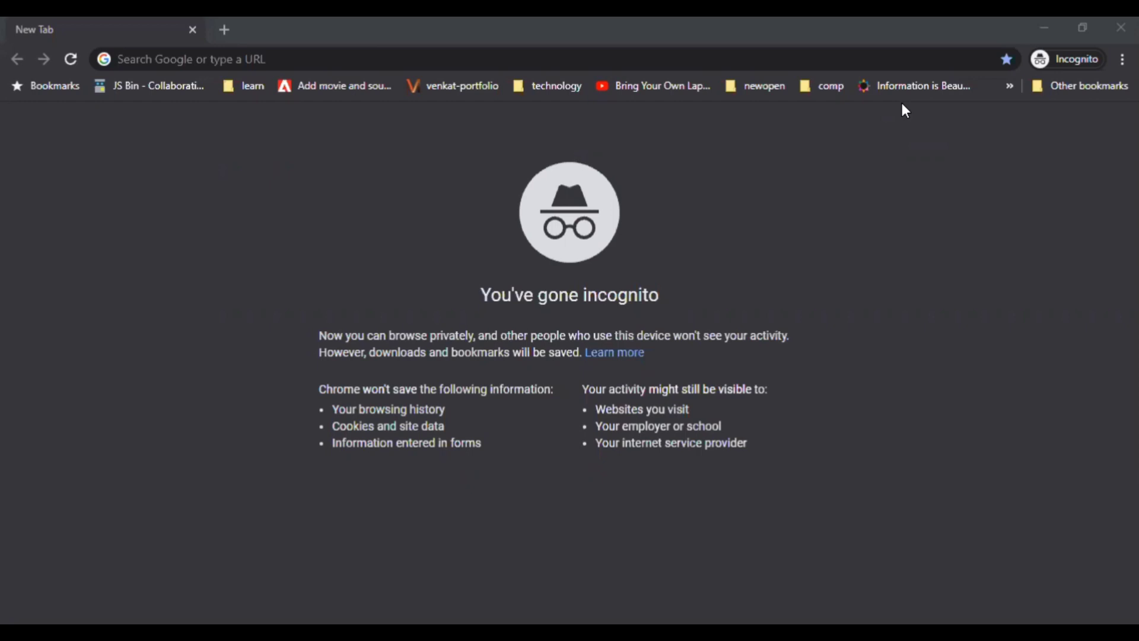
click(443, 55)
text(https://sites.google.com/)
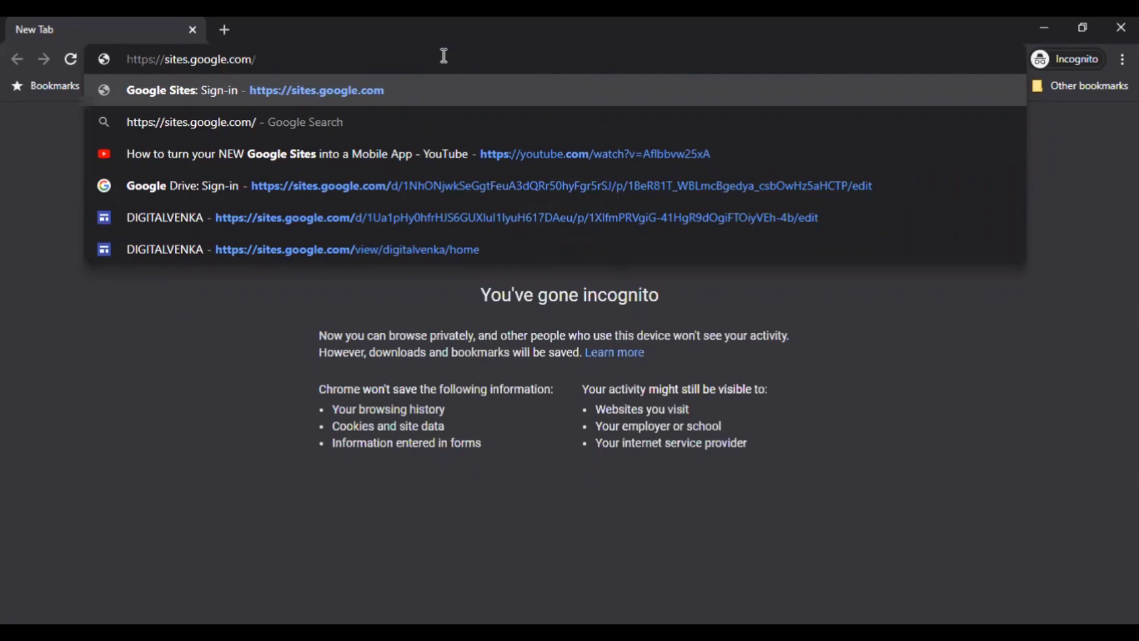
key(Return)
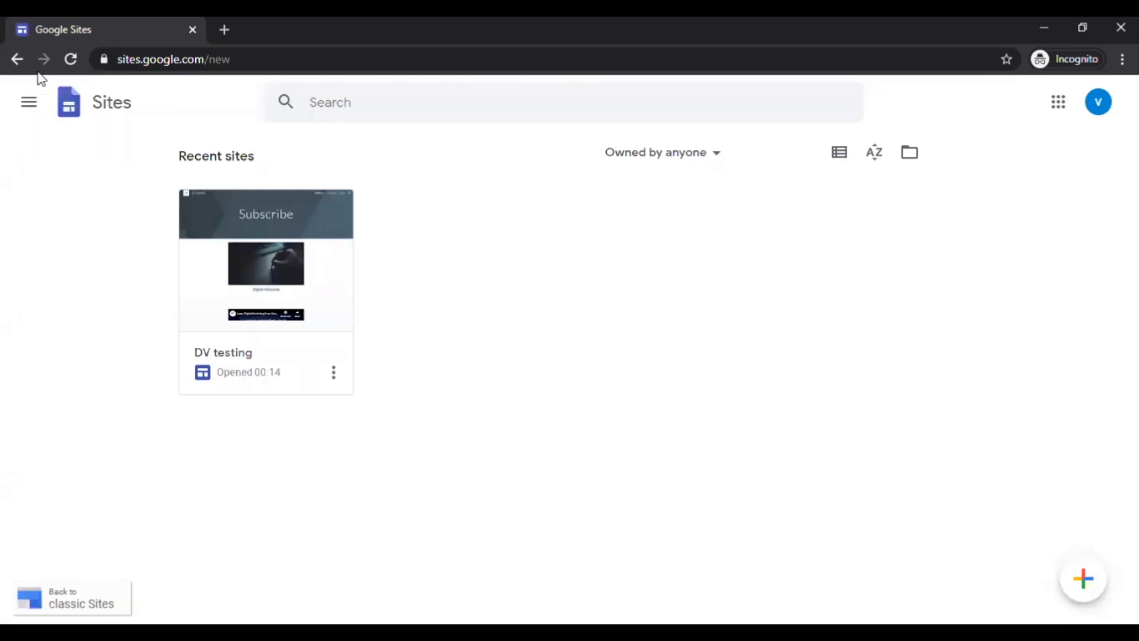
Step: Enable the display of recent templates on home screens in the Sites settings
click(29, 107)
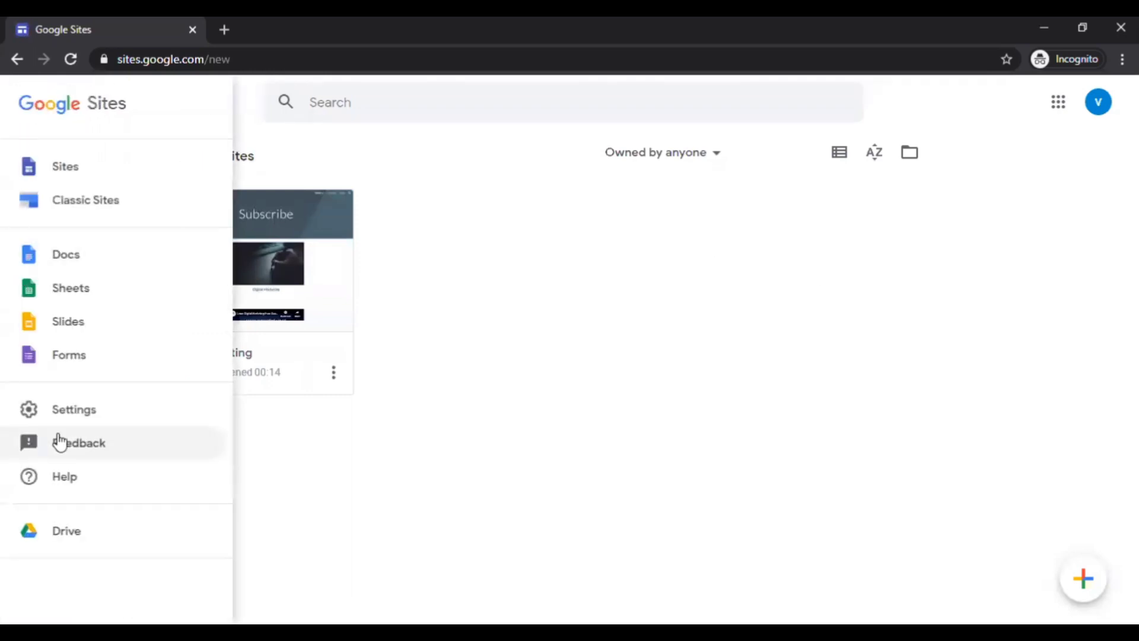
click(69, 416)
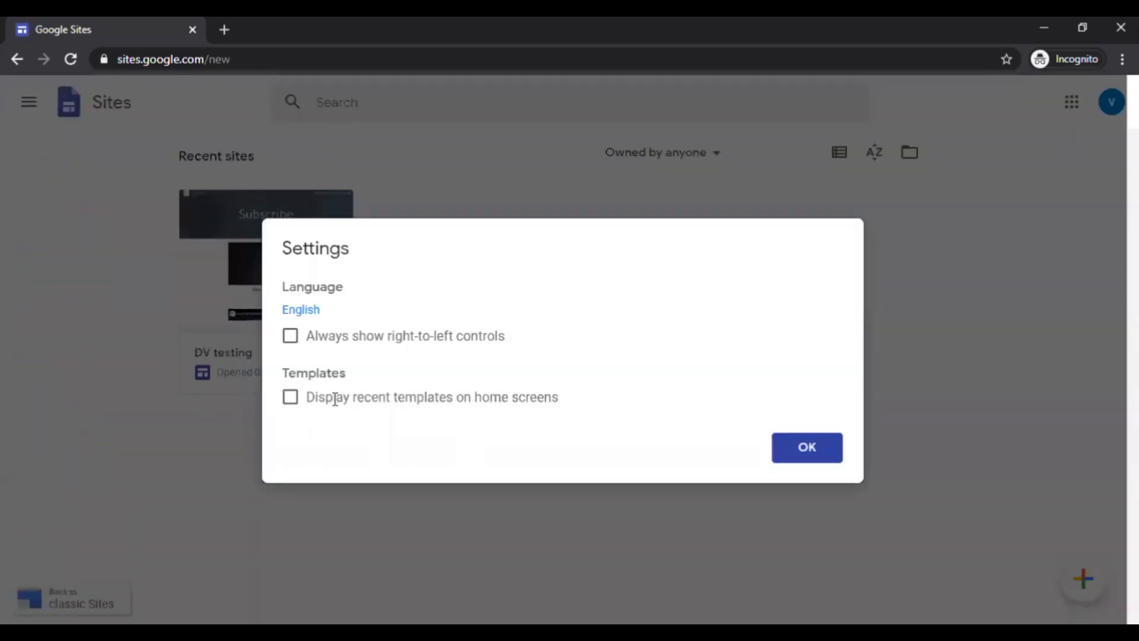
click(290, 404)
click(814, 455)
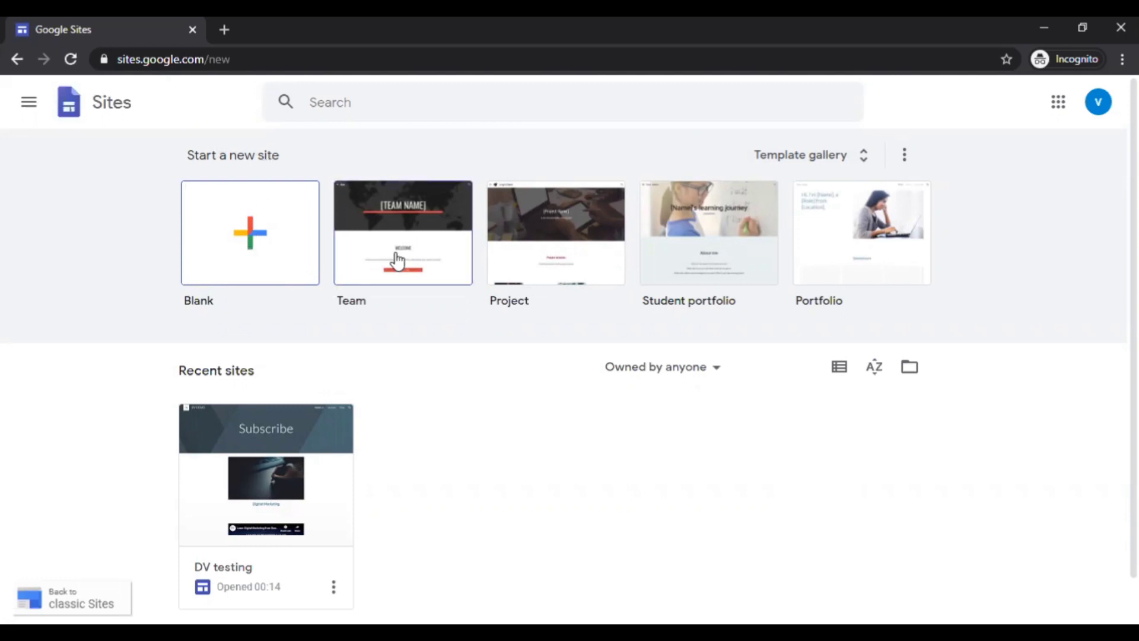
Step: Browse the full template gallery and create a new site from the Team template in the Work category
click(860, 161)
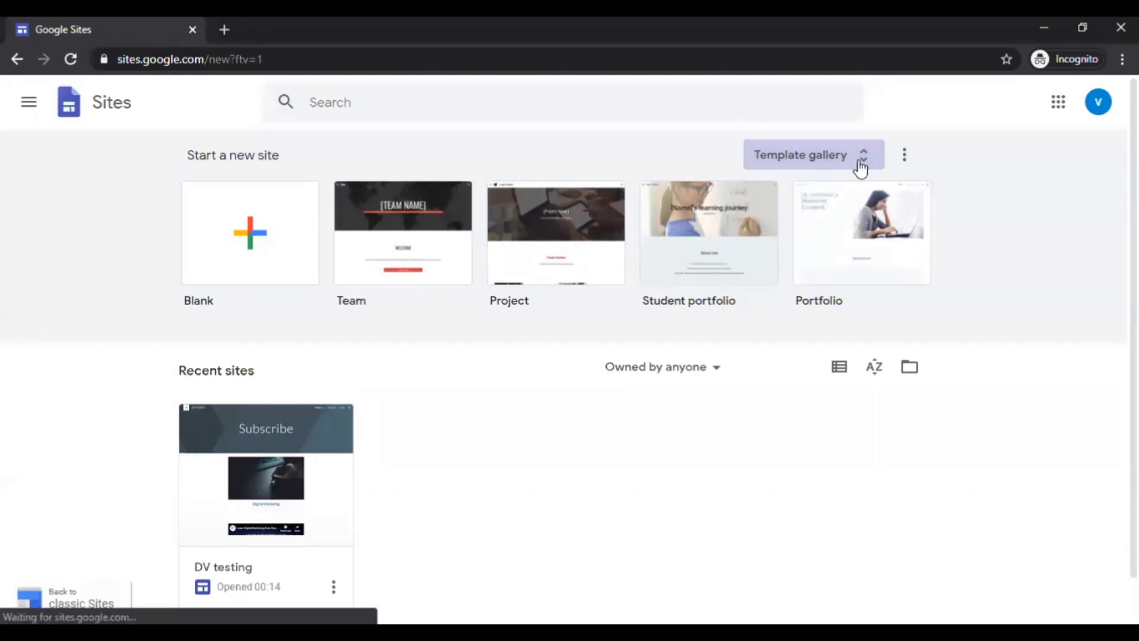
scroll(745, 379, down, 2)
scroll(745, 380, down, 2)
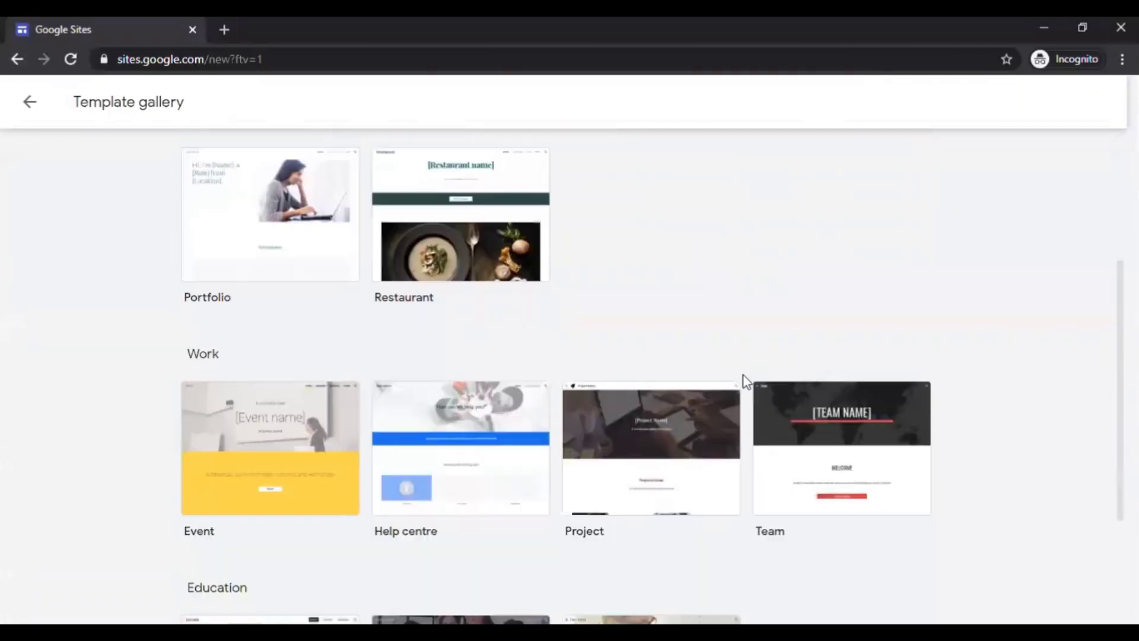
scroll(744, 380, up, 4)
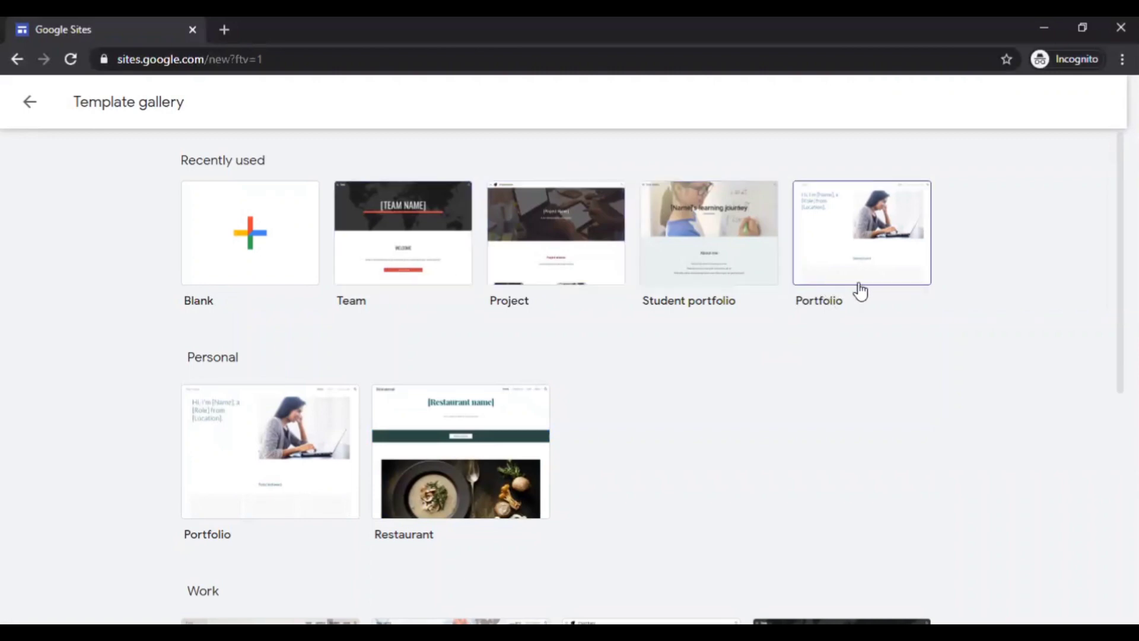
scroll(301, 473, down, 3)
scroll(301, 474, down, 3)
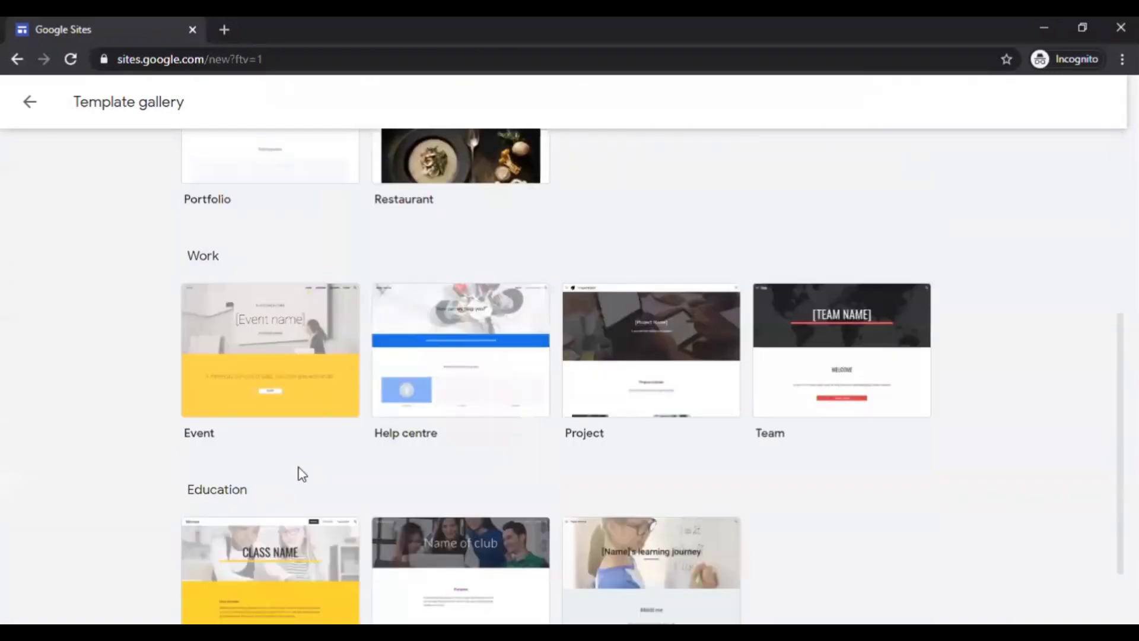
scroll(303, 473, down, 2)
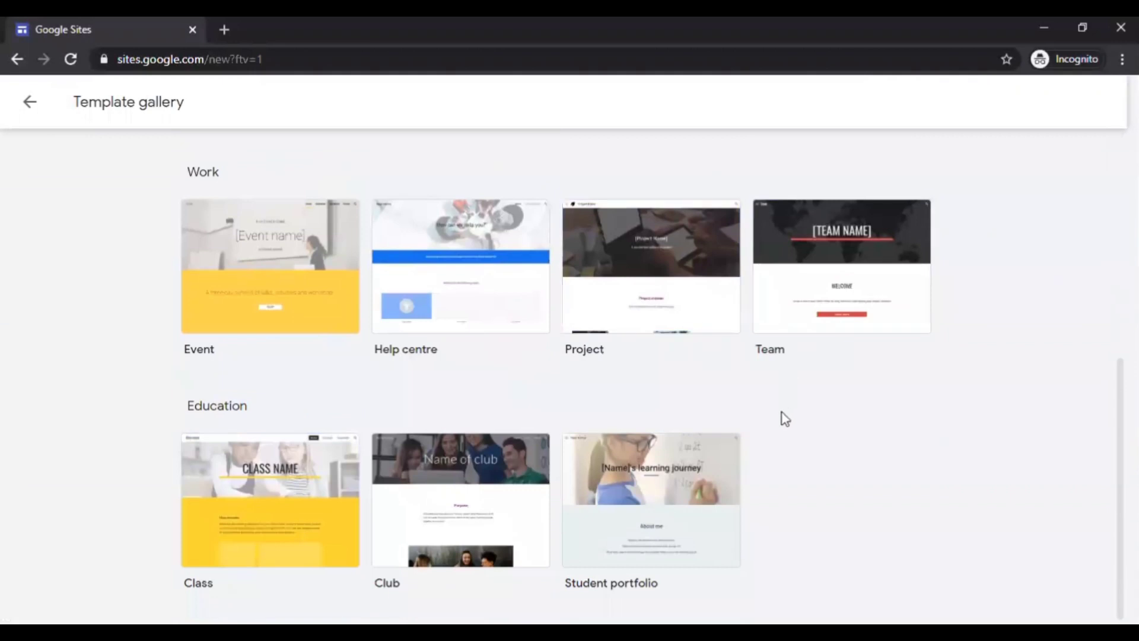
scroll(742, 439, up, 2)
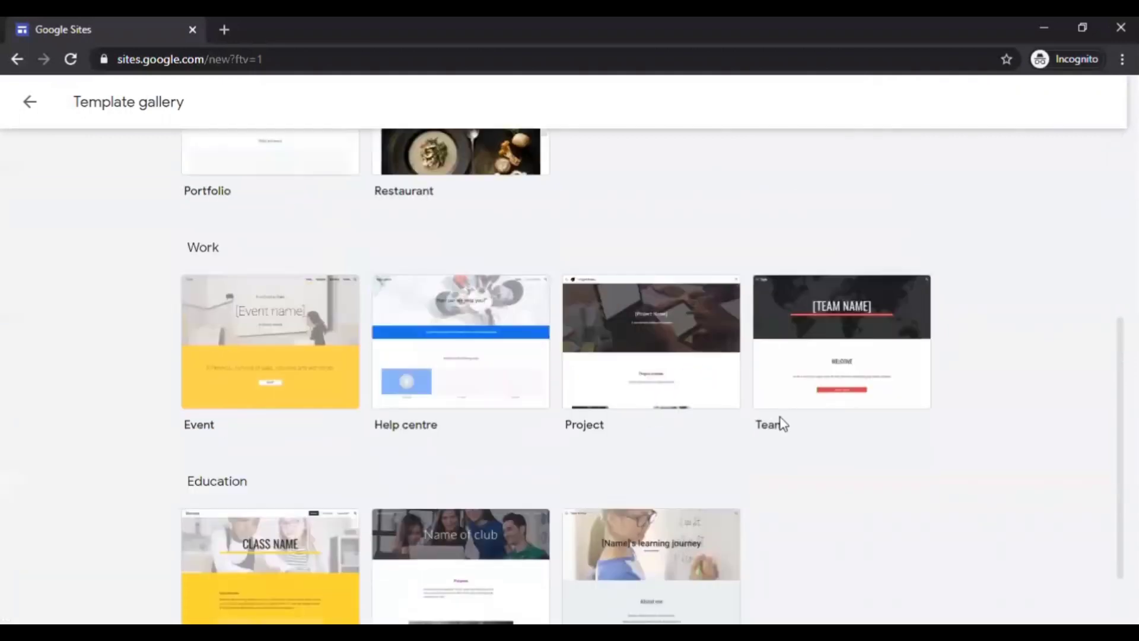
click(840, 387)
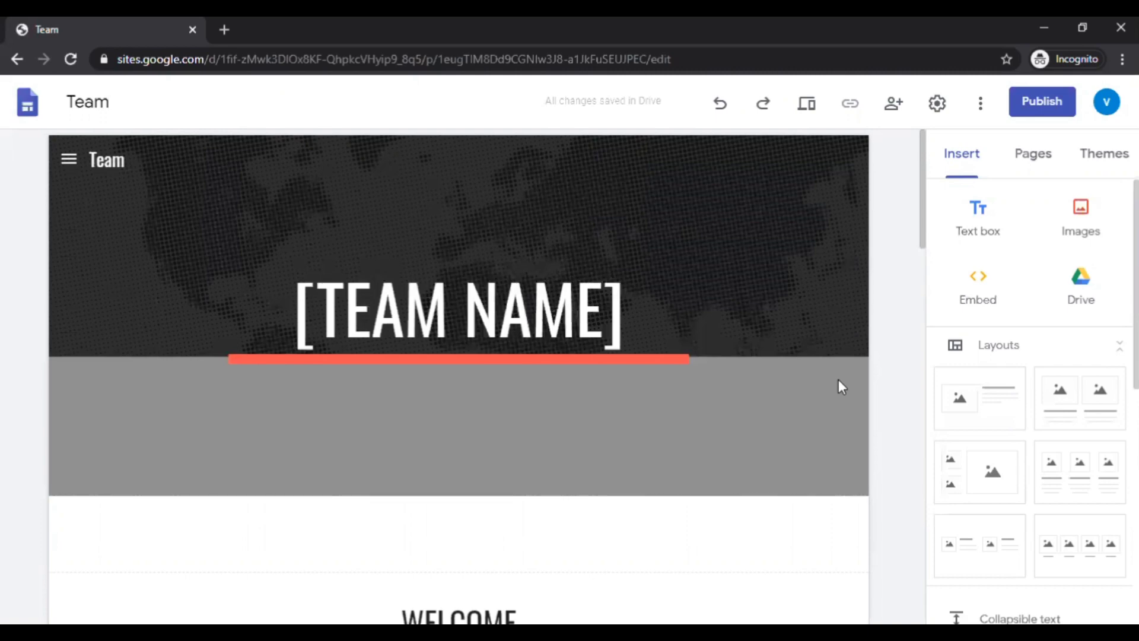
Step: Look through the Team site's page sections and its header navigation menu
scroll(489, 468, down, 10)
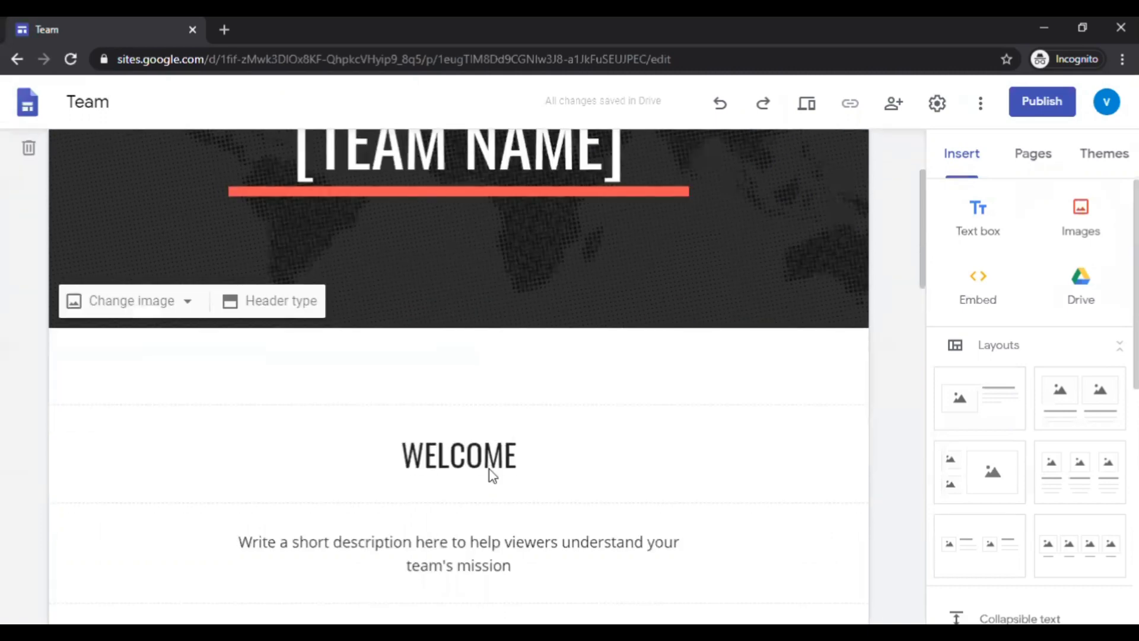
scroll(489, 468, down, 3)
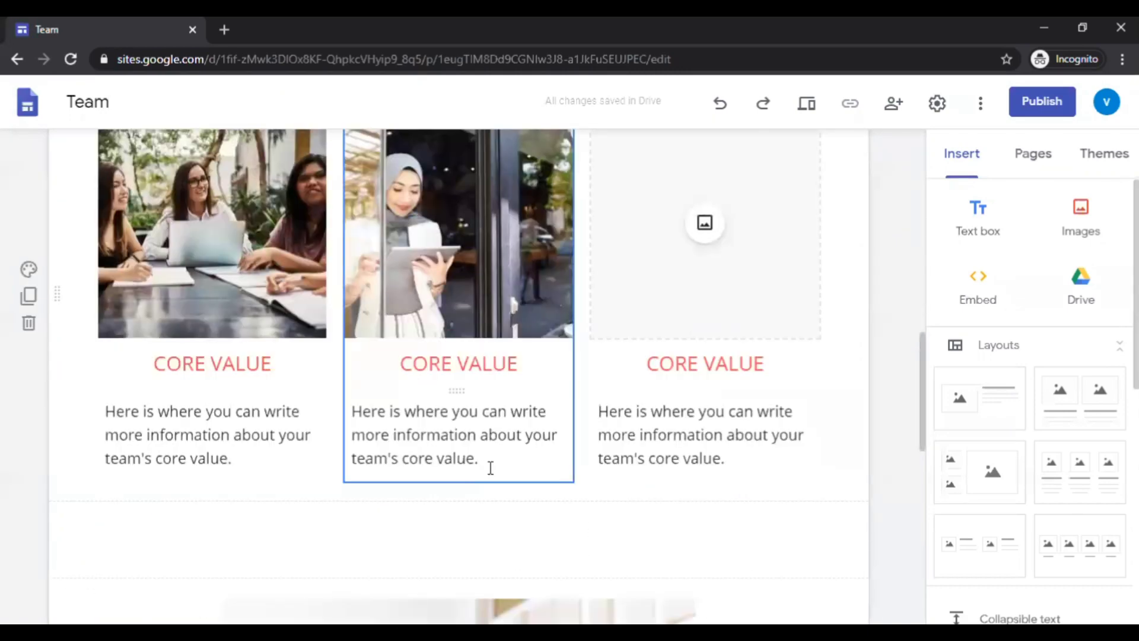
scroll(491, 469, down, 8)
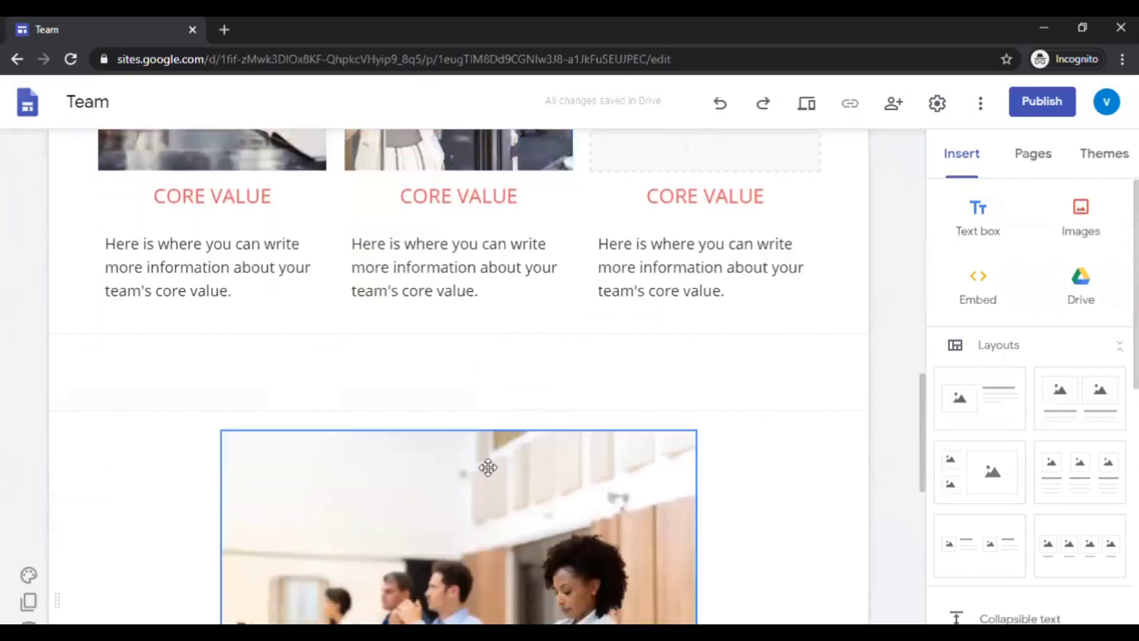
scroll(487, 468, up, 15)
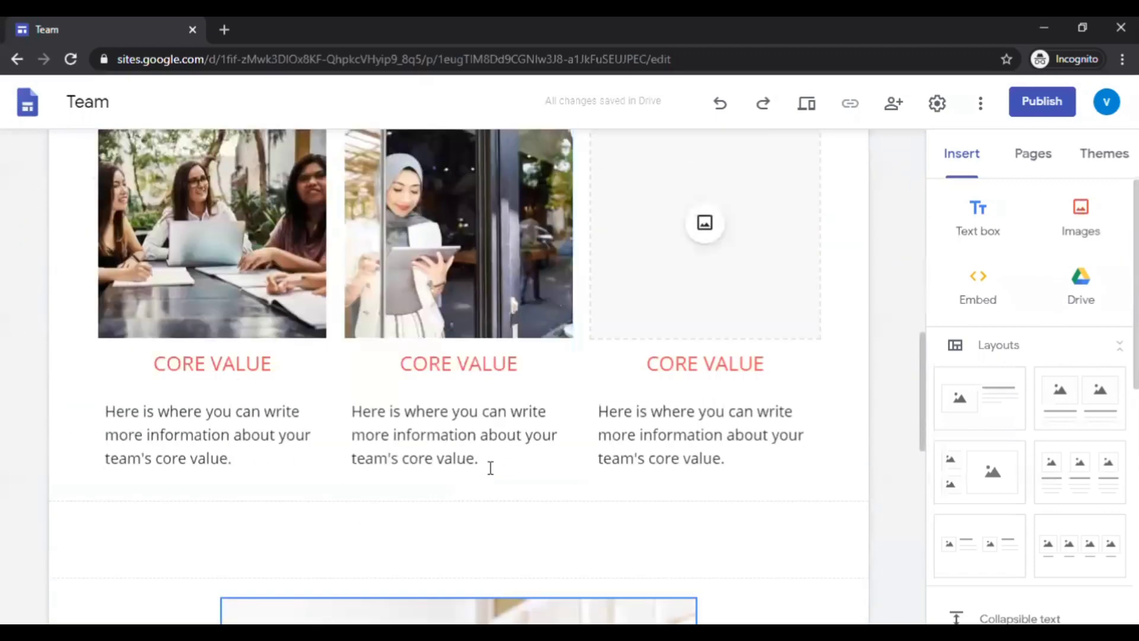
scroll(490, 468, up, 4)
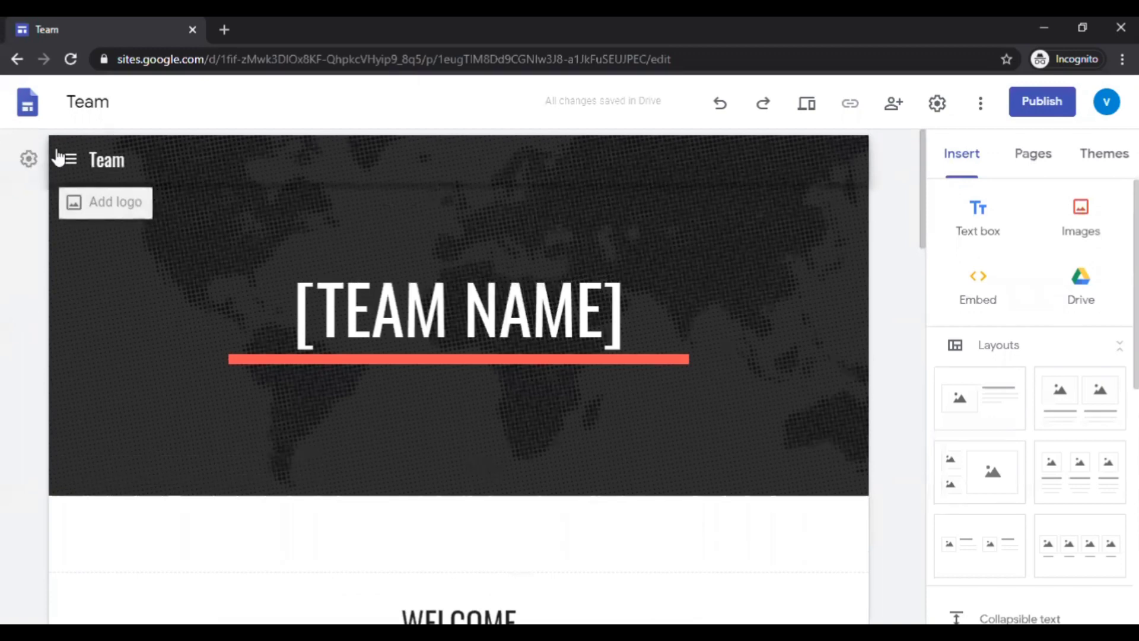
click(67, 160)
click(67, 160)
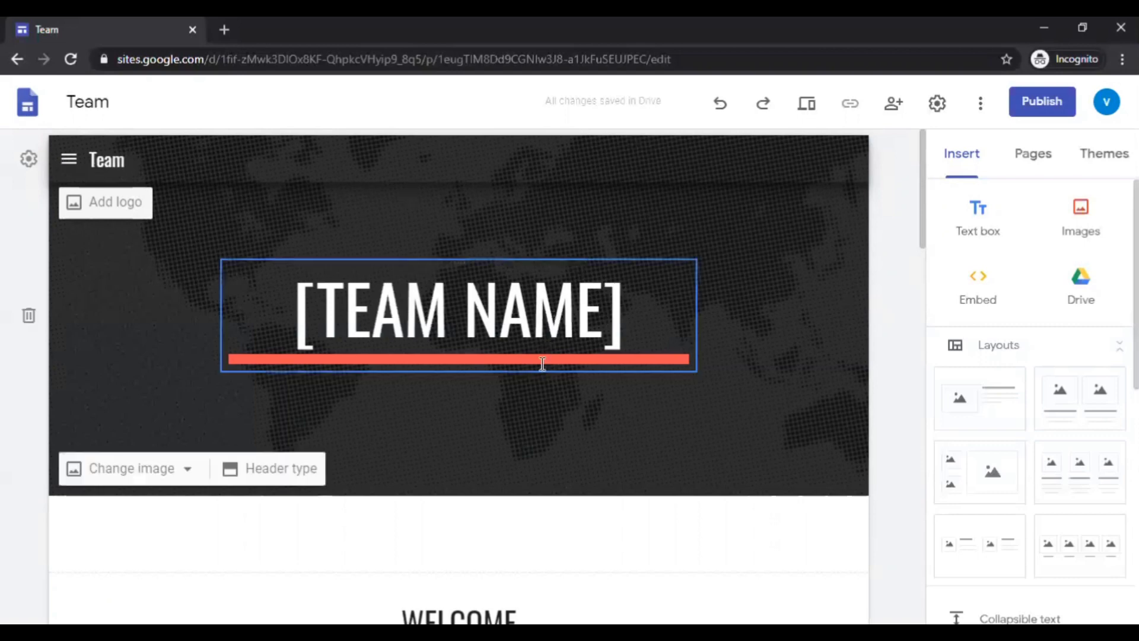
scroll(537, 368, down, 2)
scroll(528, 370, up, 2)
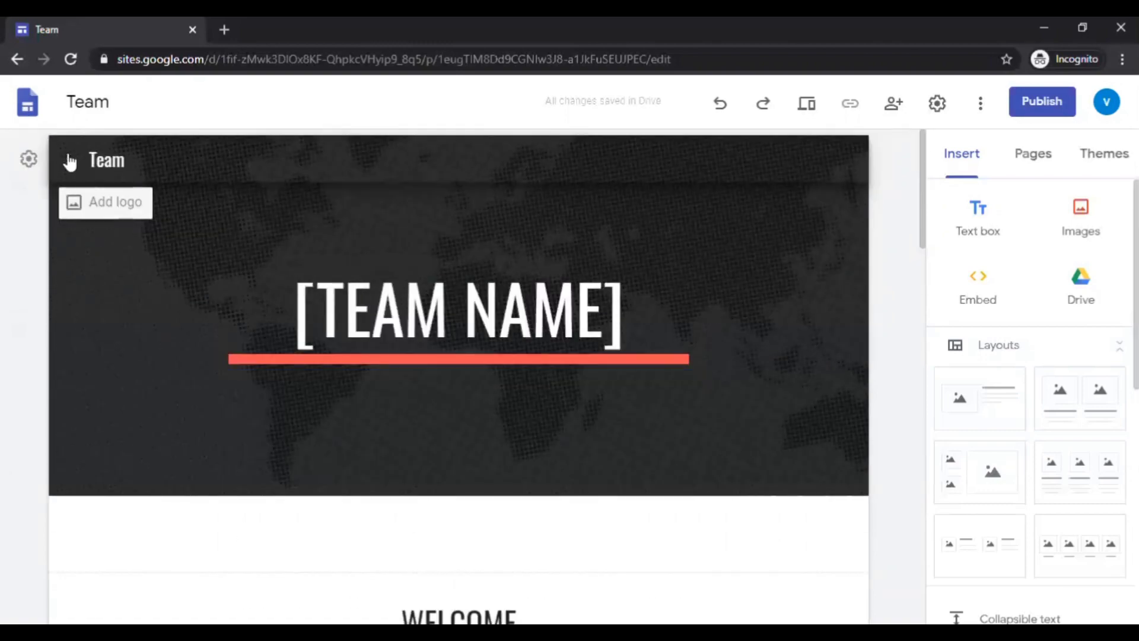
click(69, 158)
click(113, 210)
click(478, 261)
Step: Upload the 08_freecourse image from the Desktop's youtube/test folder into the empty image placeholder of the third core value column
scroll(688, 573, down, 8)
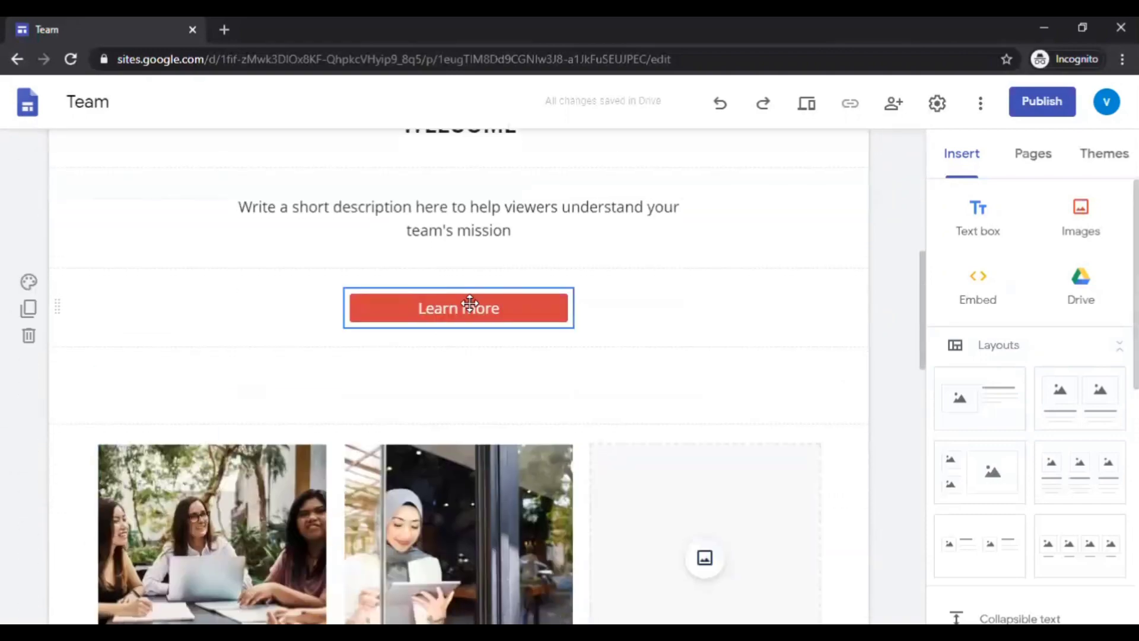
scroll(427, 475, down, 3)
click(706, 392)
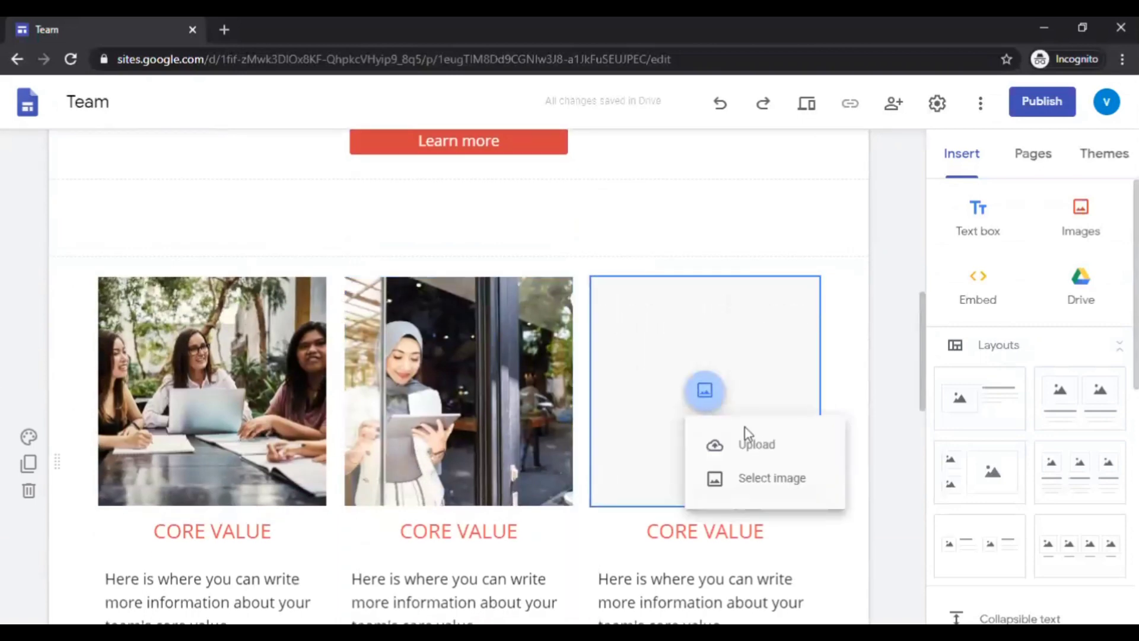
click(752, 450)
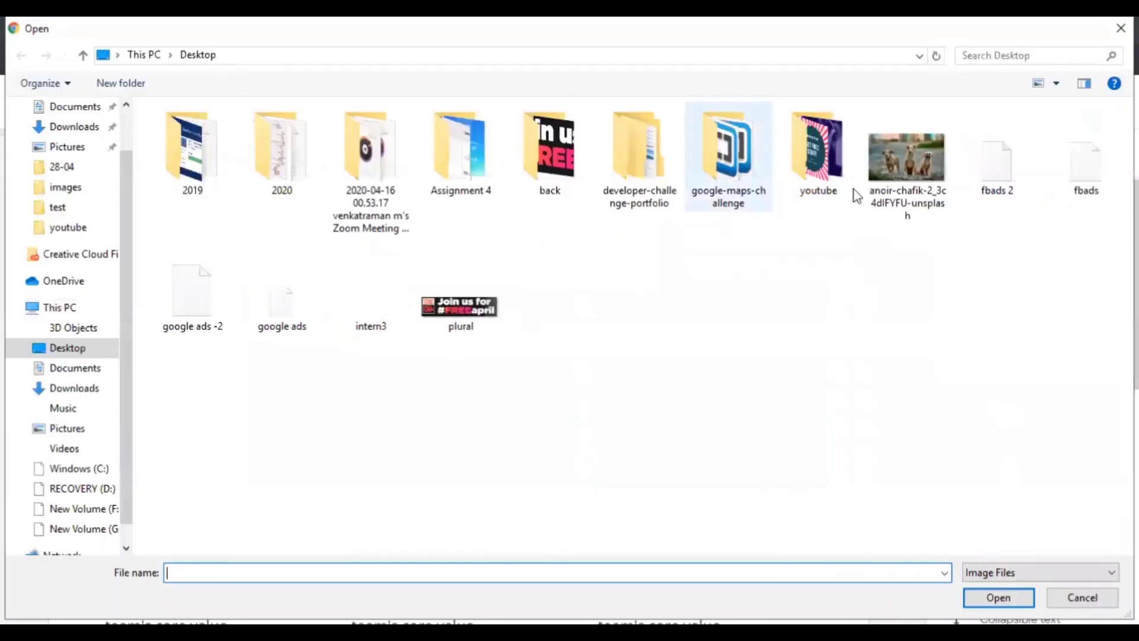
double_click(827, 173)
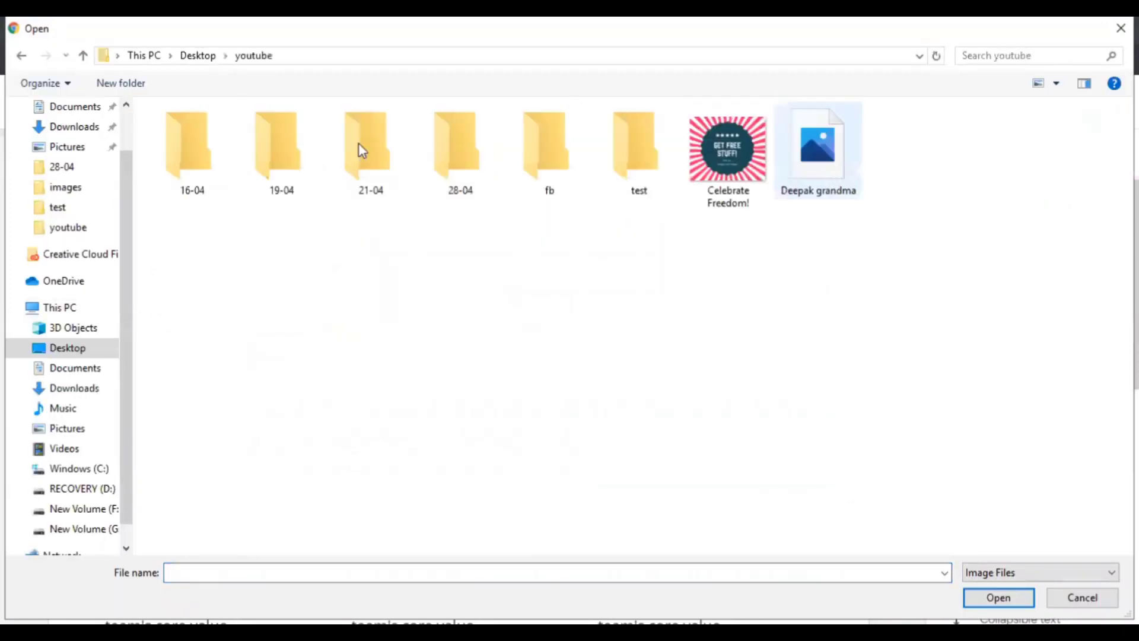
double_click(653, 168)
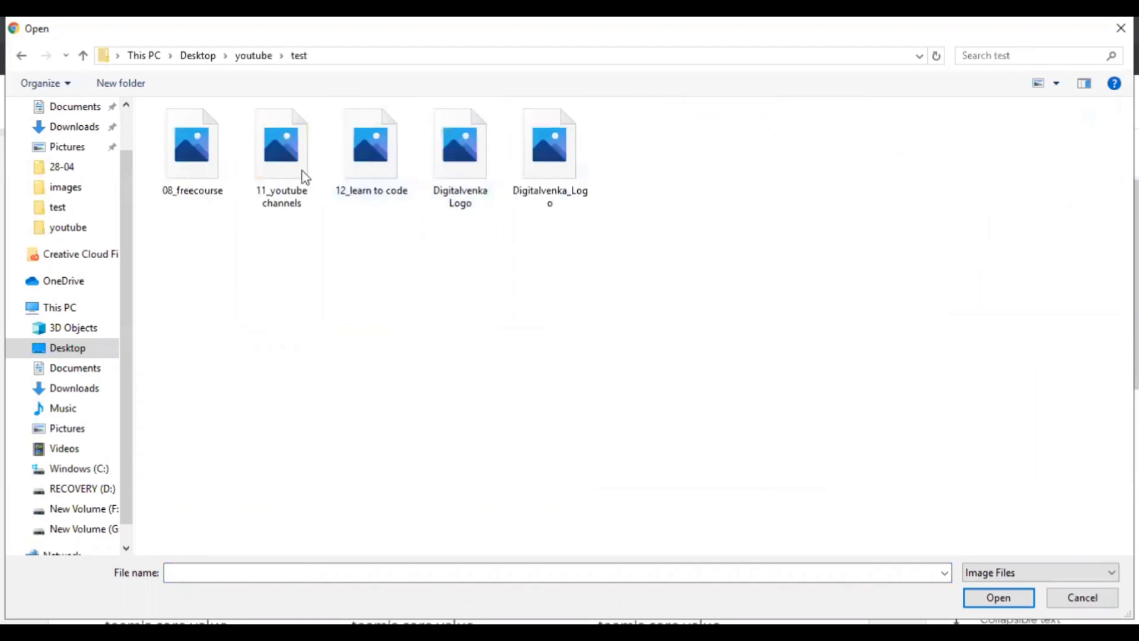
click(202, 172)
click(999, 597)
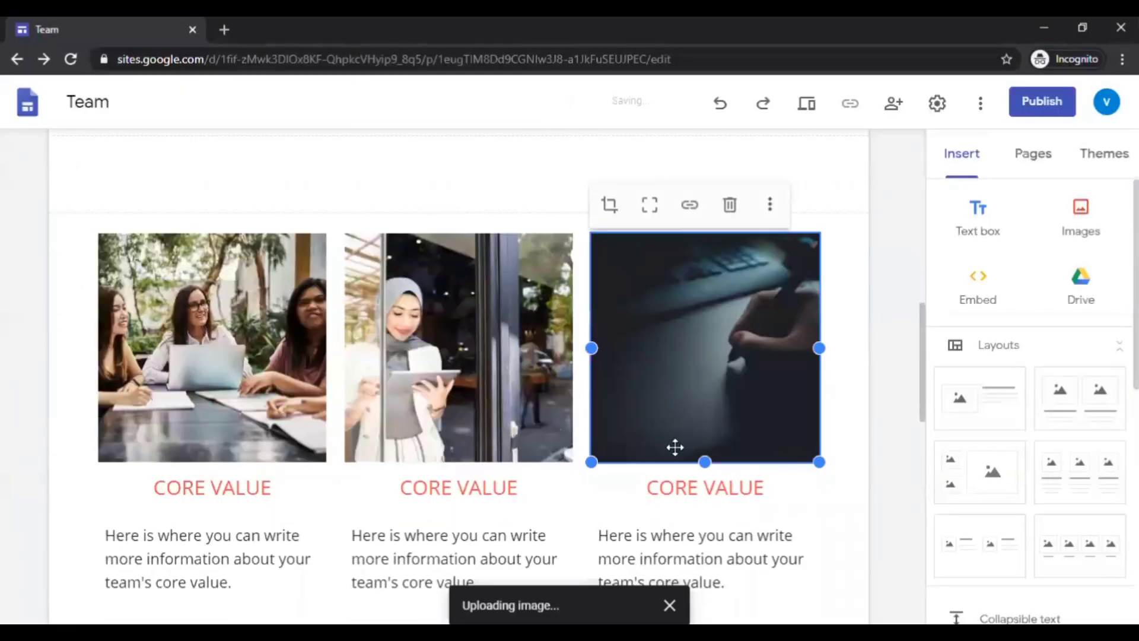
Step: Replace the third column's "CORE VALUE" heading with "Testing"
scroll(804, 416, down, 7)
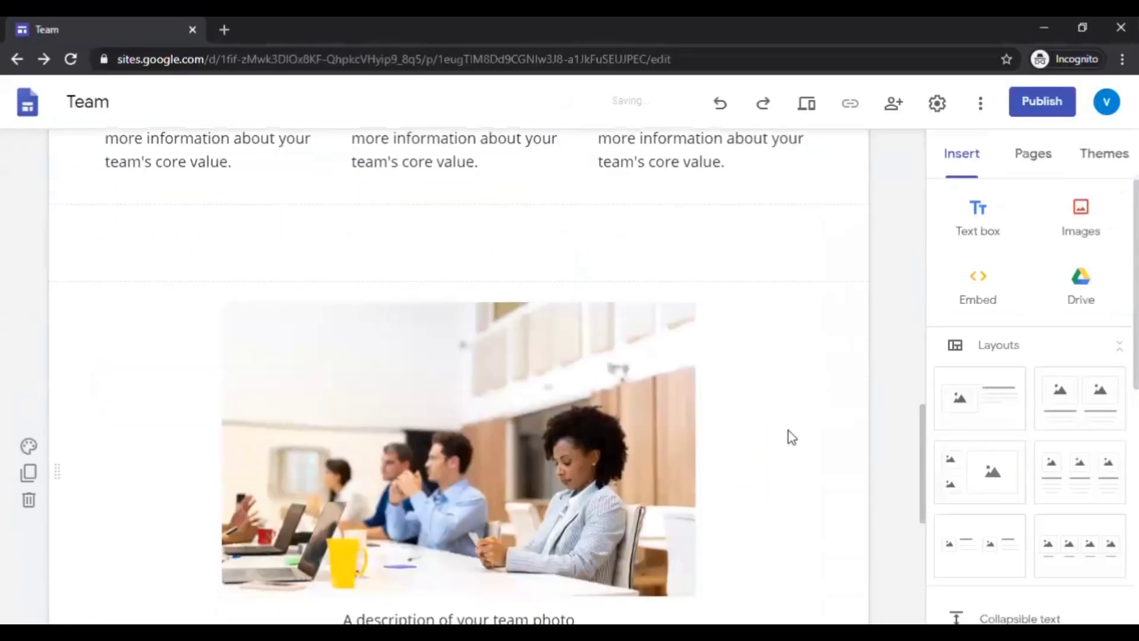
scroll(788, 435, up, 11)
scroll(754, 471, down, 5)
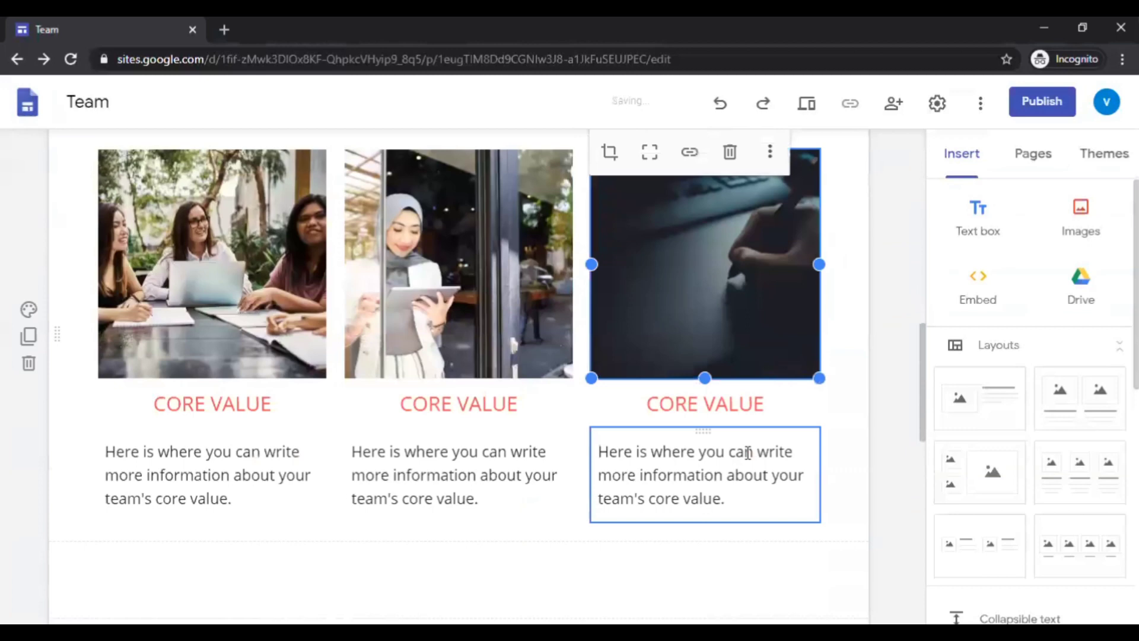
double_click(730, 405)
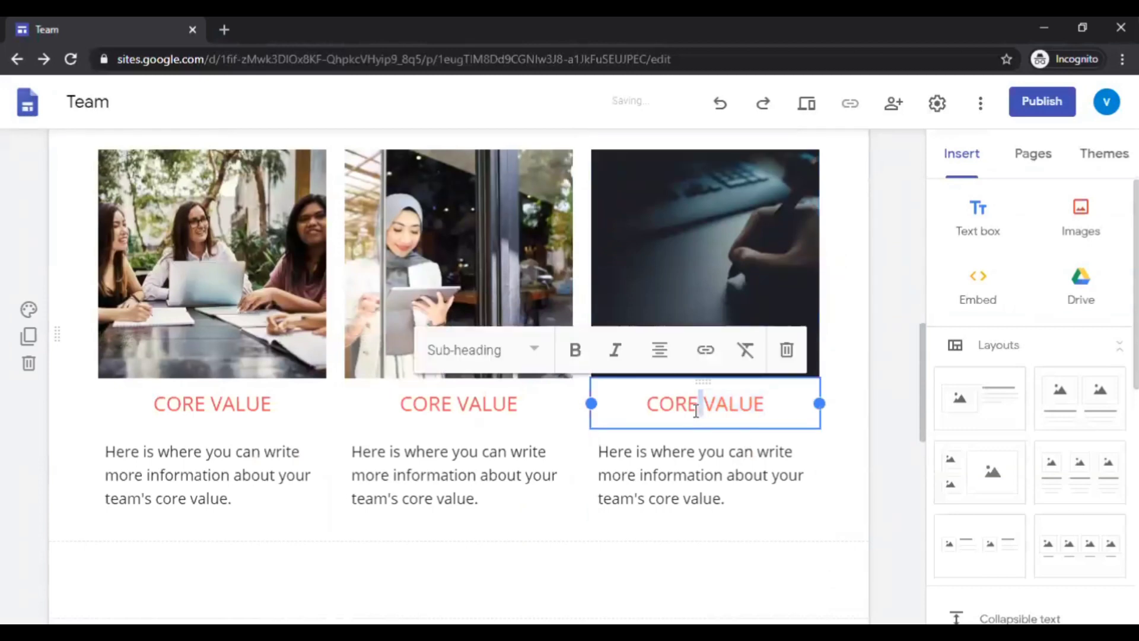
triple_click(696, 409)
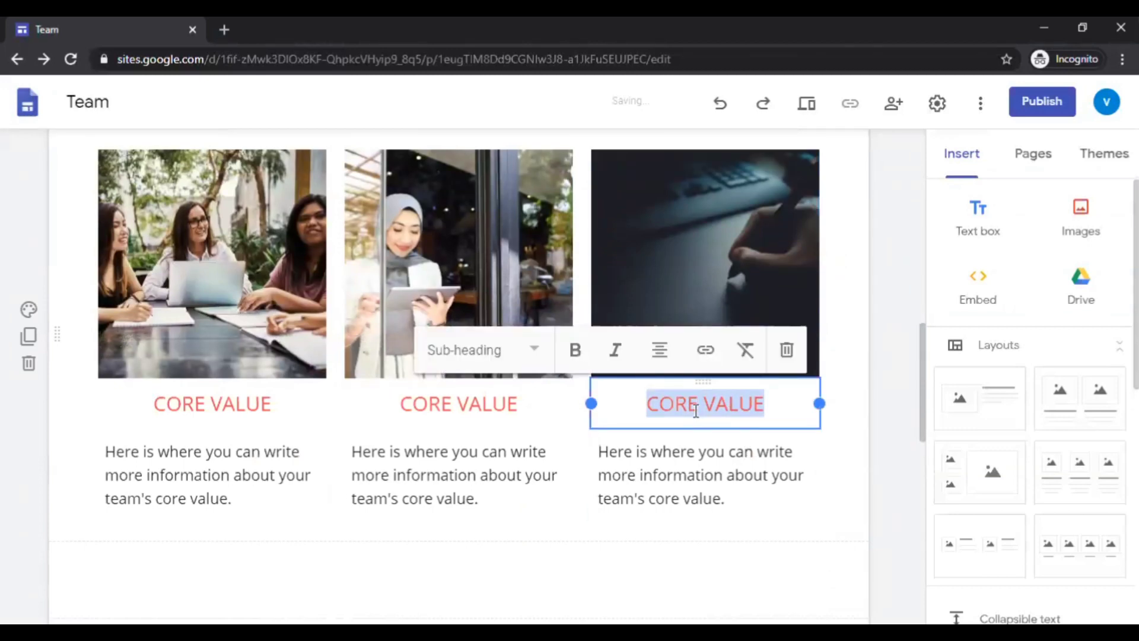
text(Testing)
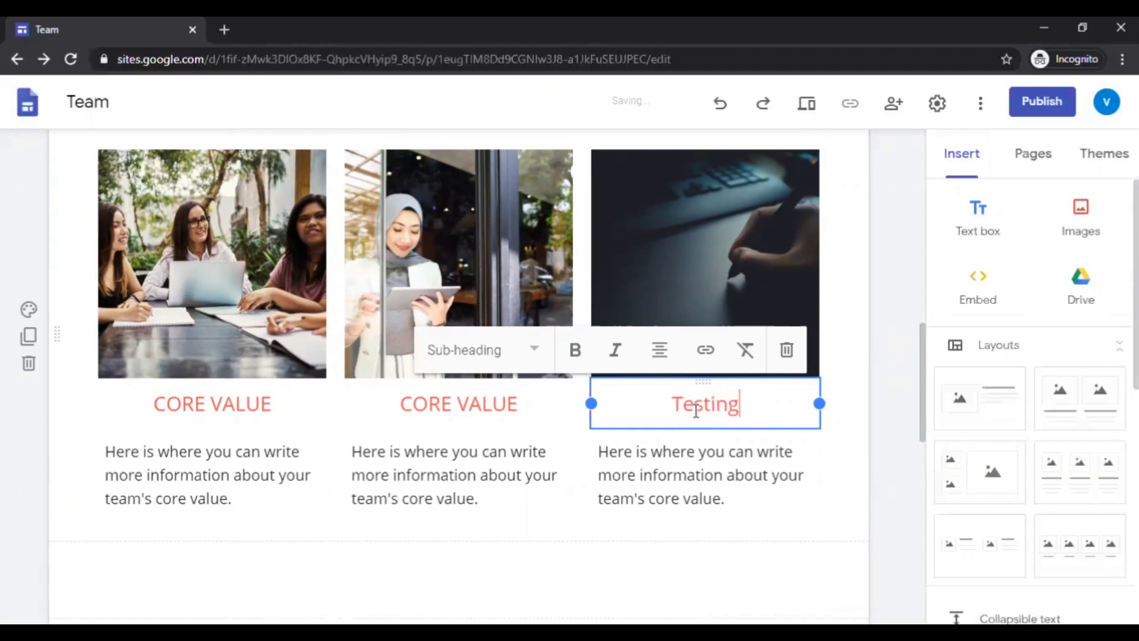
click(869, 442)
Step: Show the footer on this page to preview it, and hide it again
scroll(872, 444, down, 4)
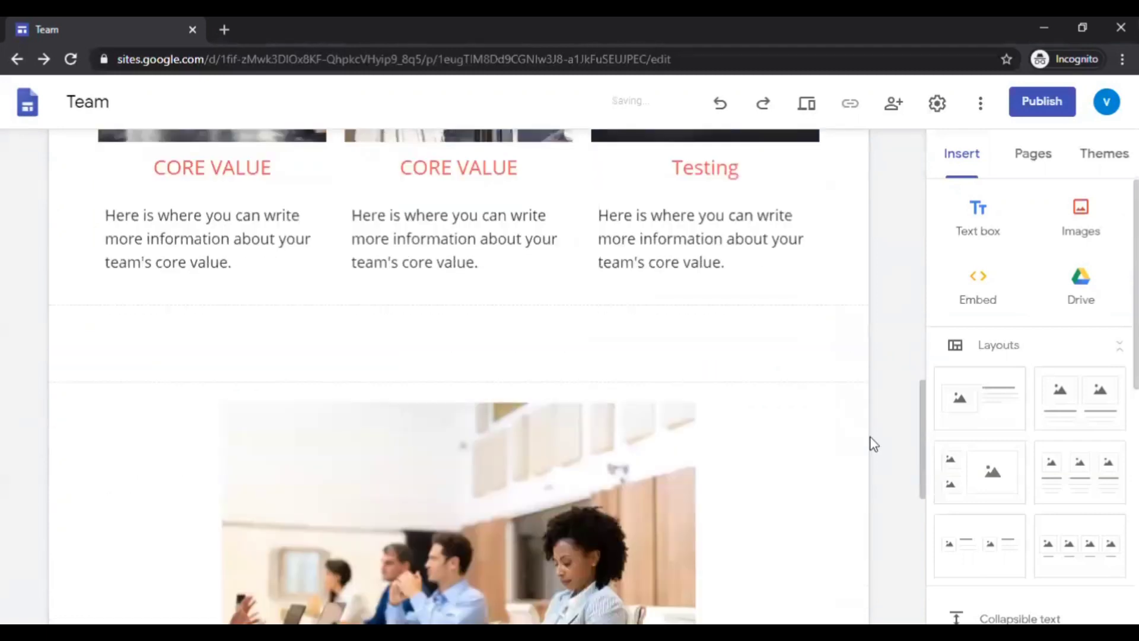
scroll(872, 444, down, 10)
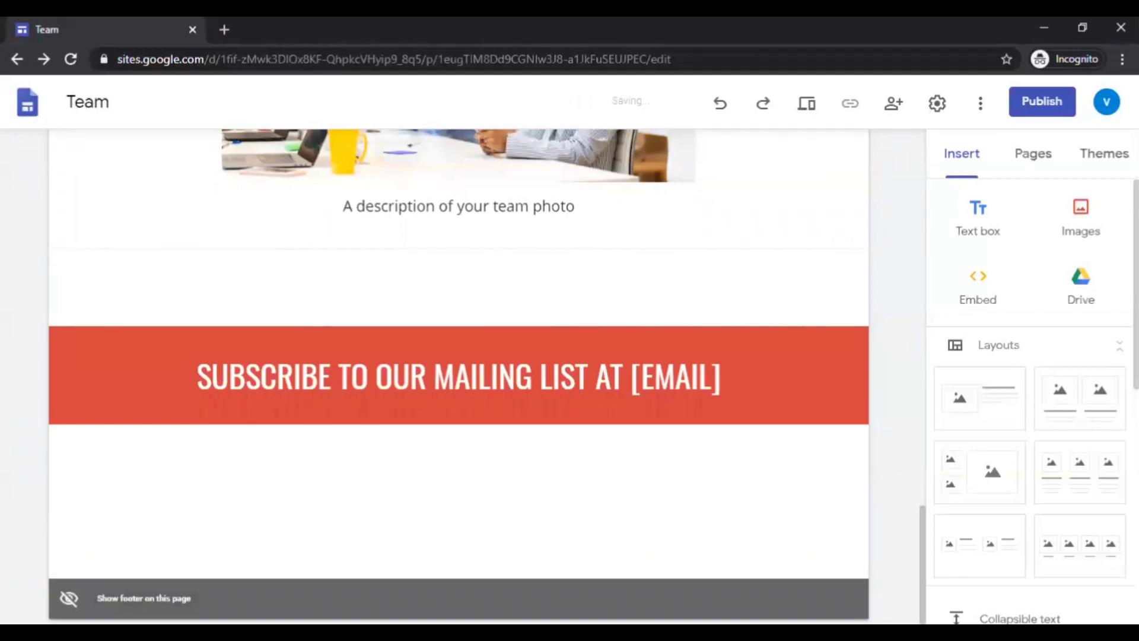
click(69, 598)
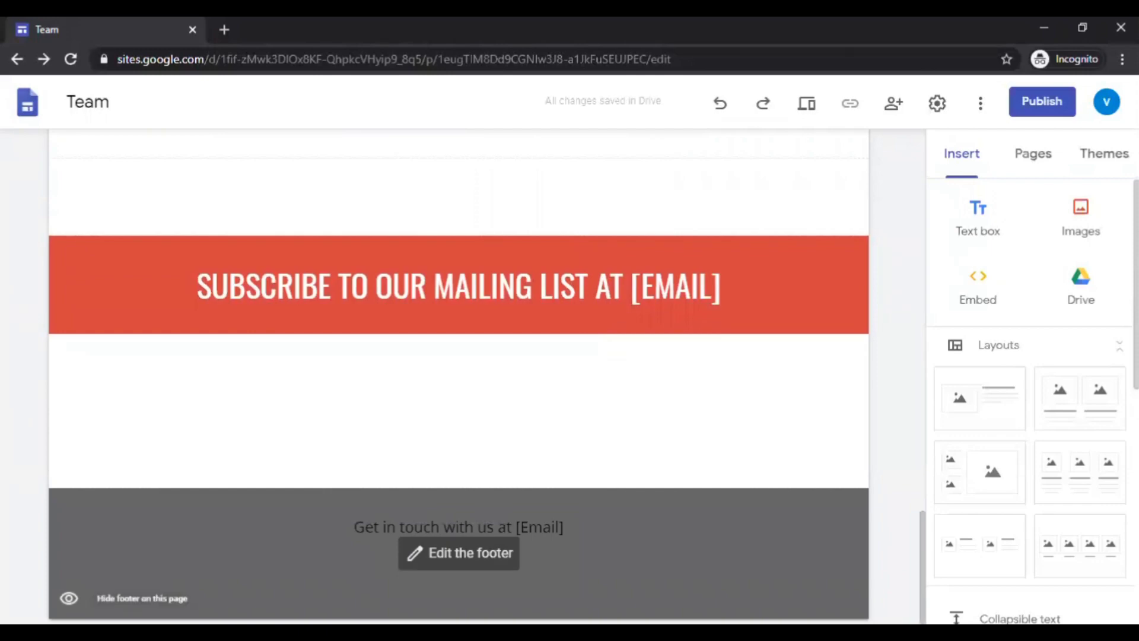
click(69, 598)
scroll(807, 449, up, 5)
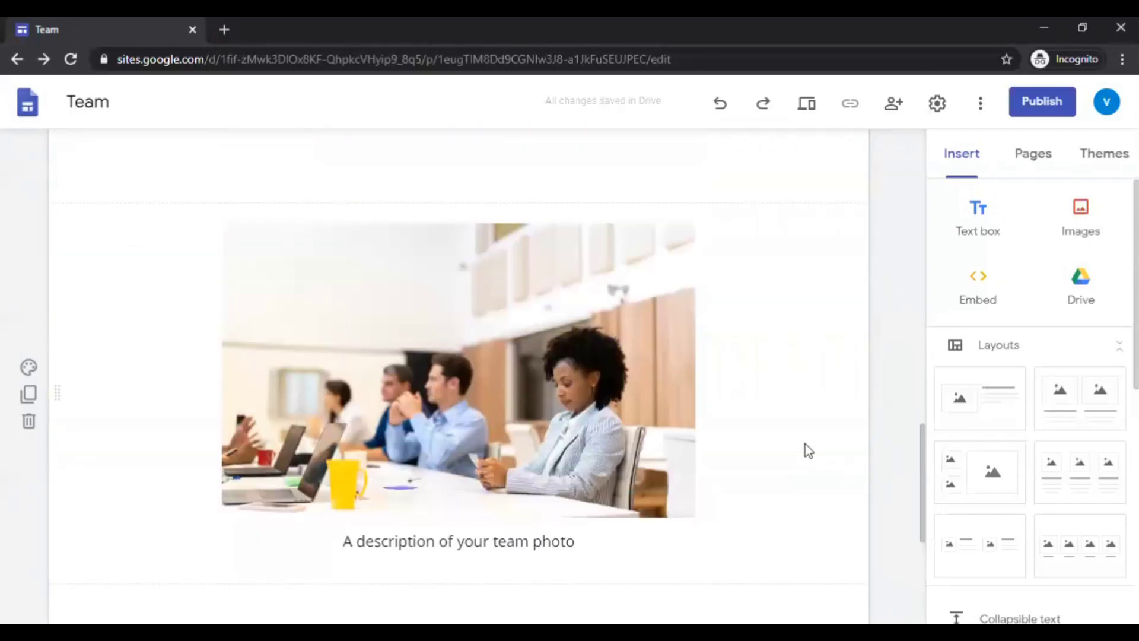
scroll(806, 444, up, 10)
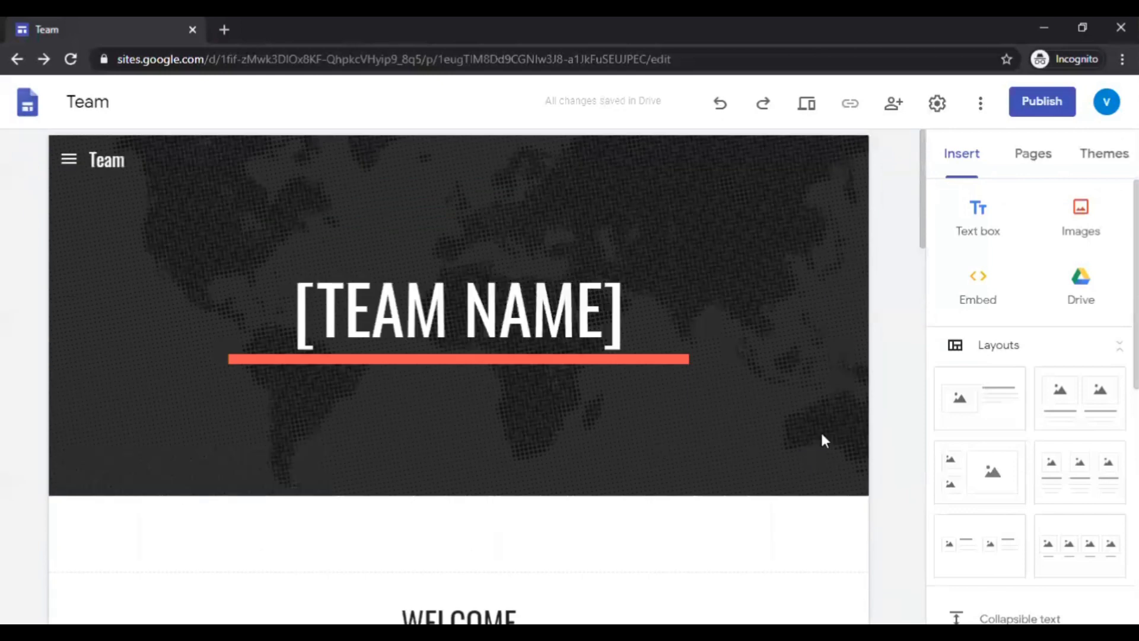
Step: Look through the site's list of pages and the available themes
scroll(1011, 305, down, 1)
scroll(1016, 186, up, 1)
click(1032, 156)
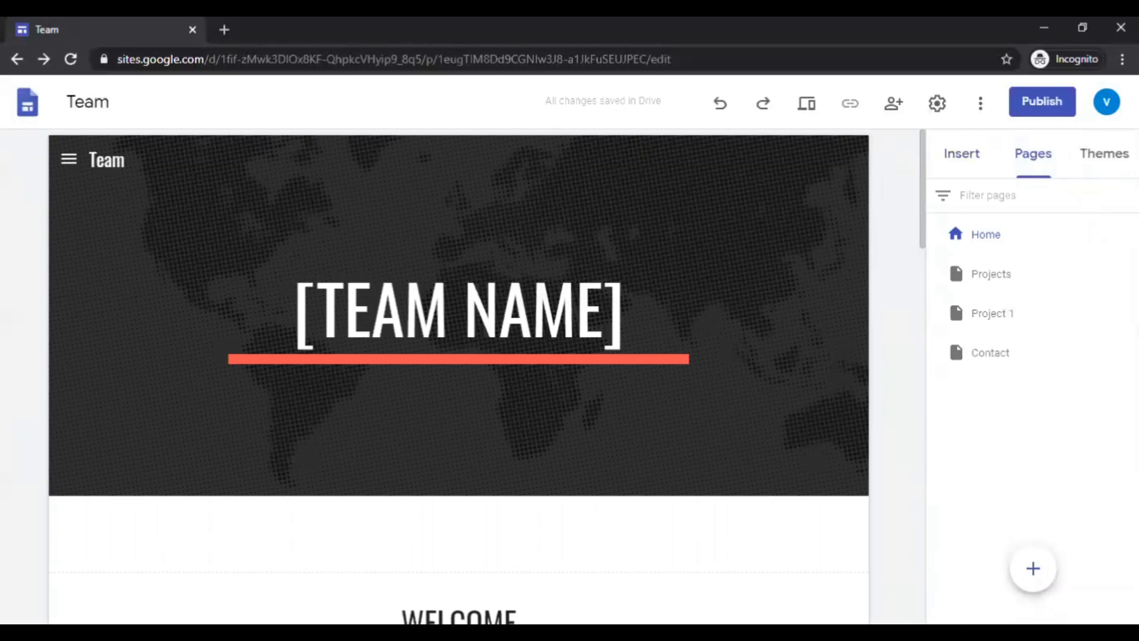
click(1104, 154)
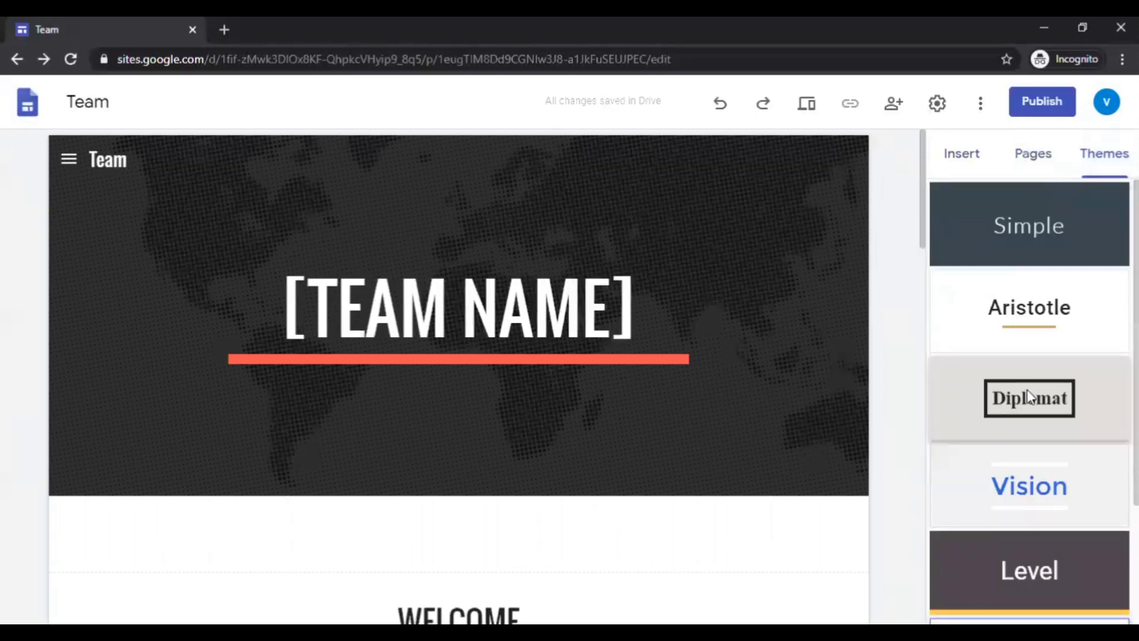
scroll(1016, 470, up, 3)
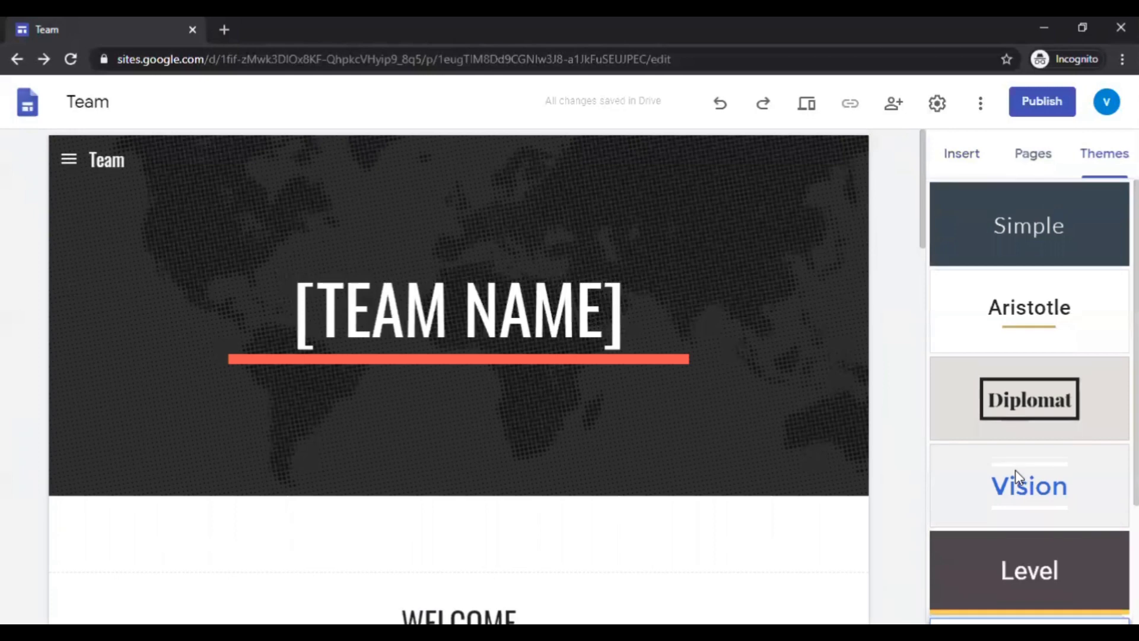
scroll(1016, 470, down, 3)
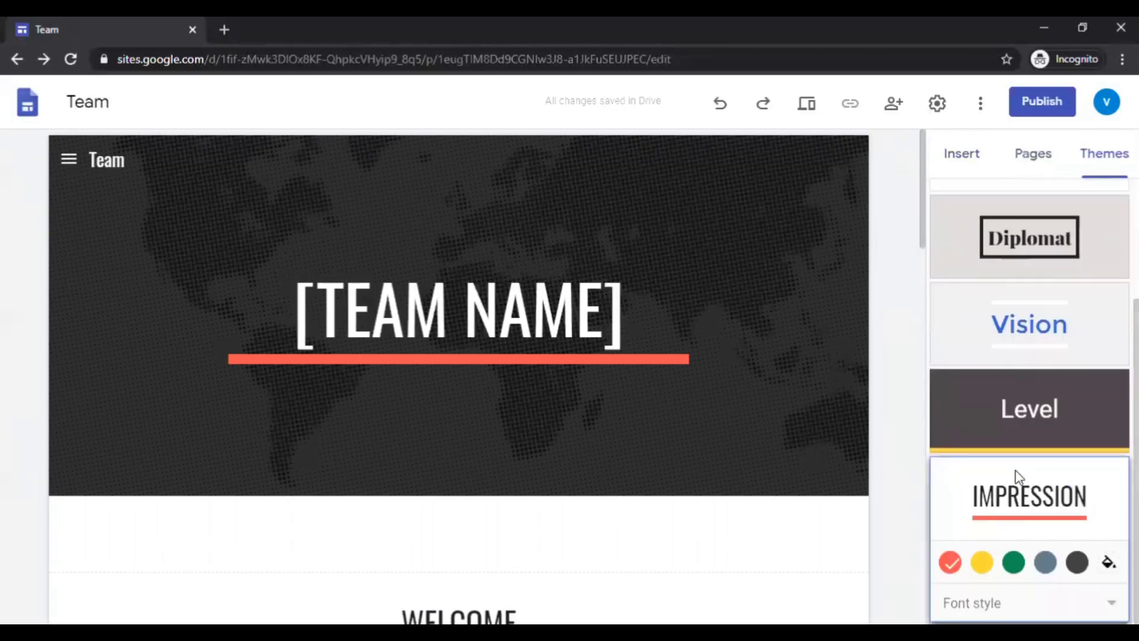
scroll(1015, 470, up, 3)
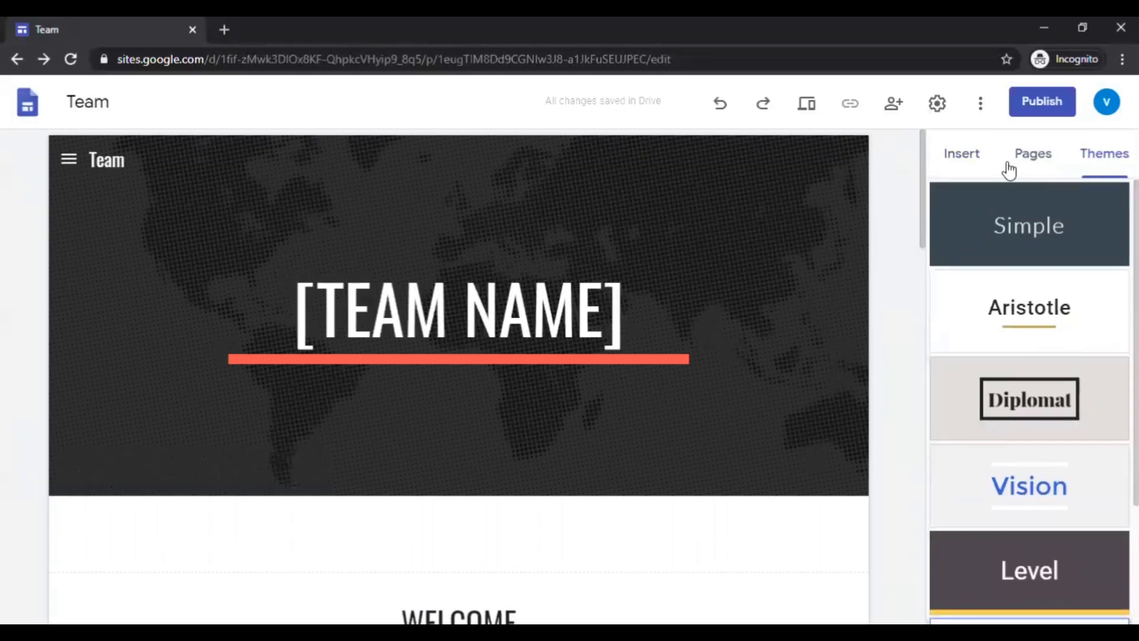
Step: Look through the elements that can be inserted and the home page's welcome section
click(961, 153)
scroll(1022, 484, down, 5)
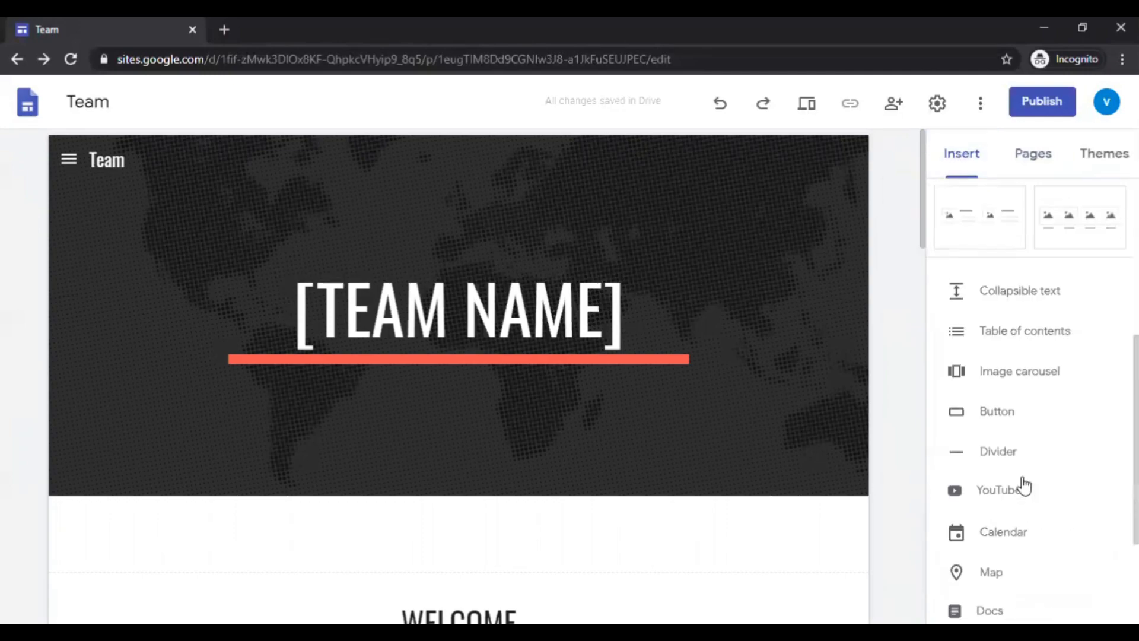
scroll(1025, 486, down, 3)
scroll(1025, 484, up, 7)
scroll(621, 508, down, 10)
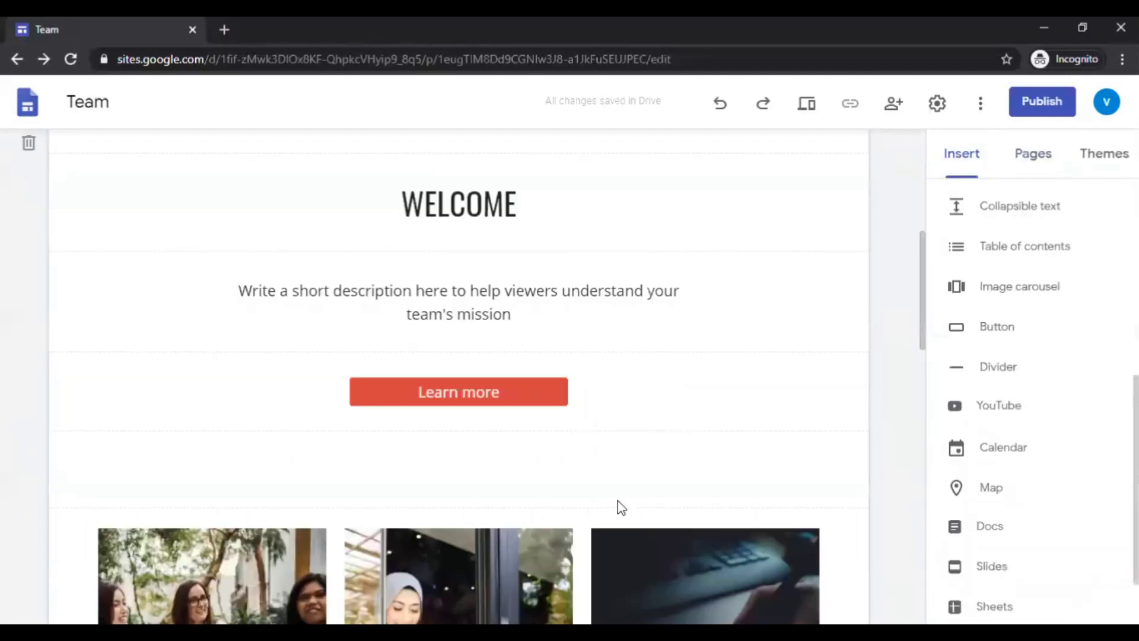
scroll(621, 508, up, 5)
scroll(620, 507, down, 1)
Step: Start a new button named "Youtube" and search the web for "digitalvenka" in a new browser tab
click(1012, 334)
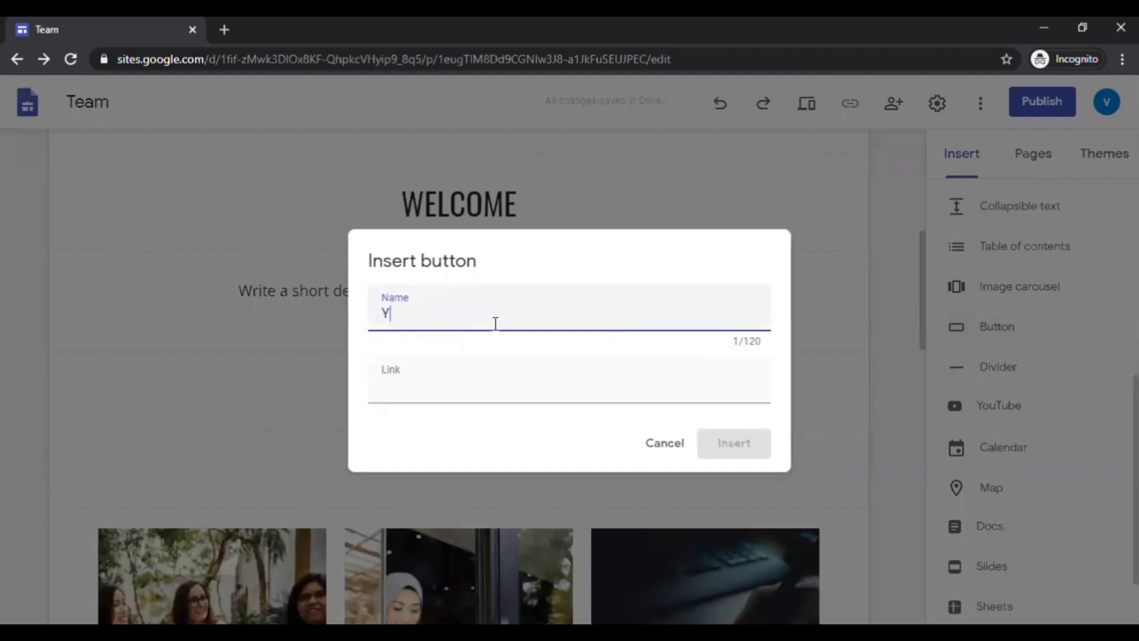
click(465, 399)
click(232, 26)
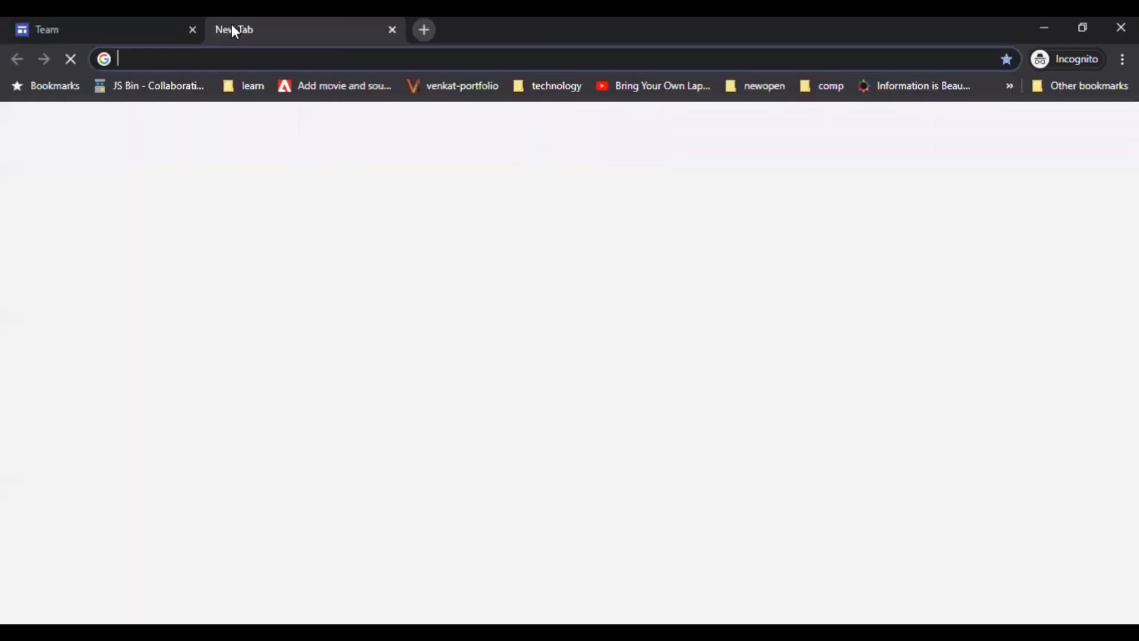
text(digitalvenka.com)
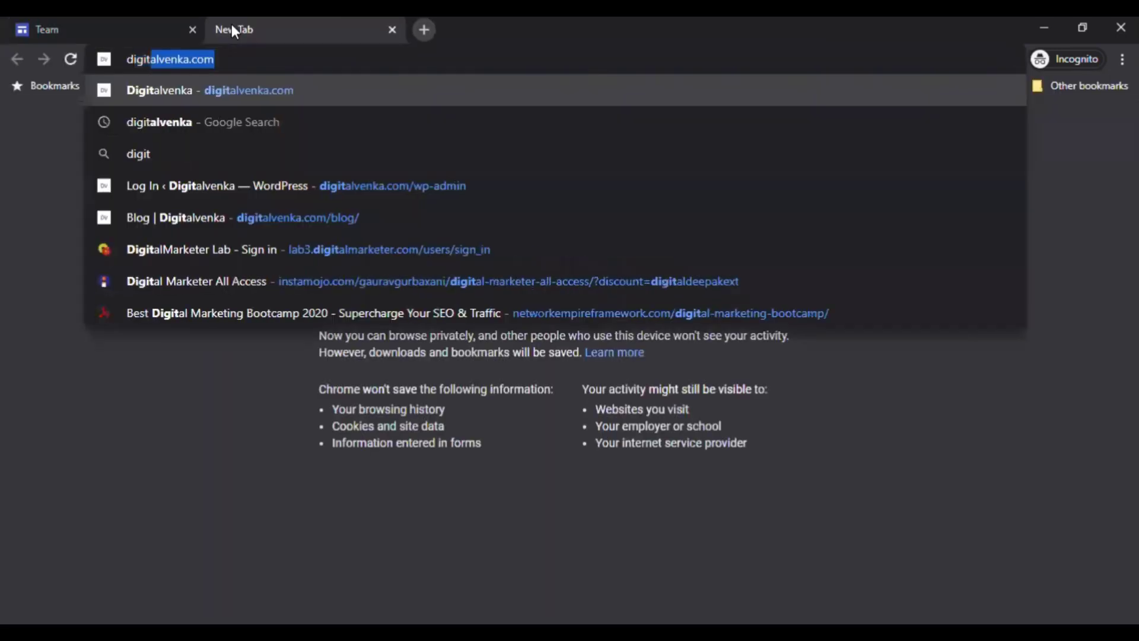
key(Down)
key(Return)
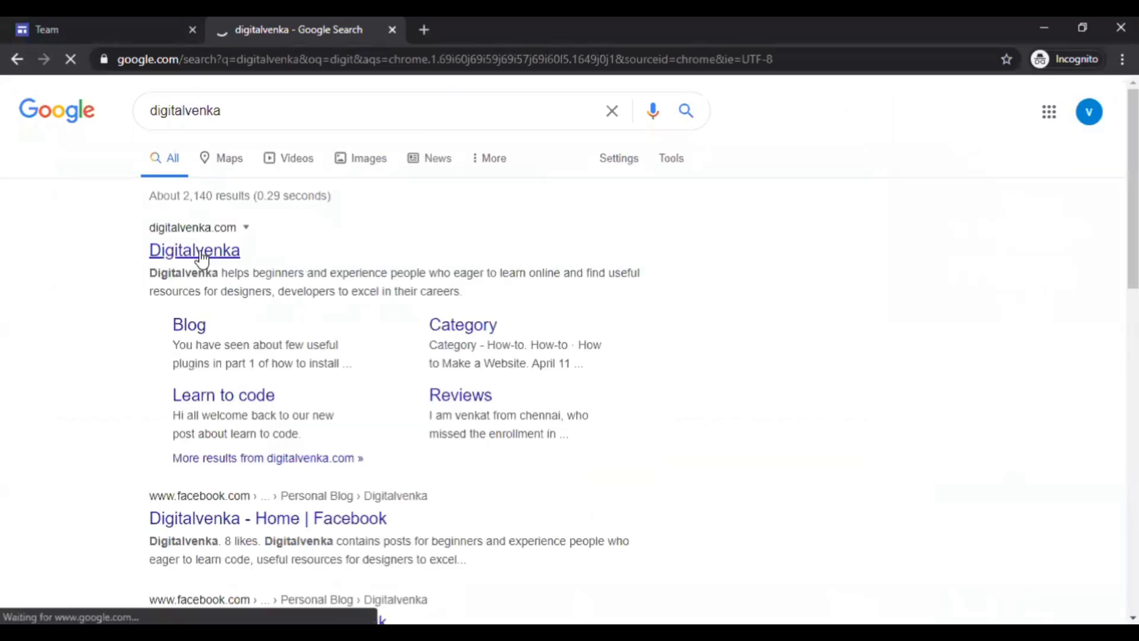
Step: Go from the Digitalvenka intro video to its YouTube channel page, copy the channel's URL and return to the site editor
click(303, 169)
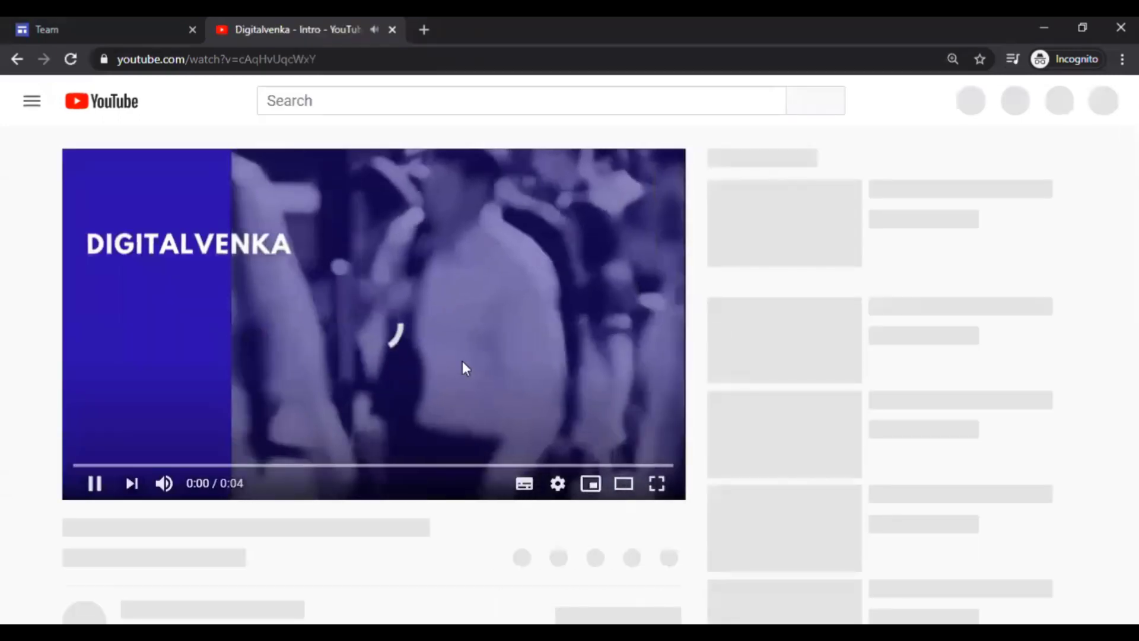
scroll(462, 361, down, 1)
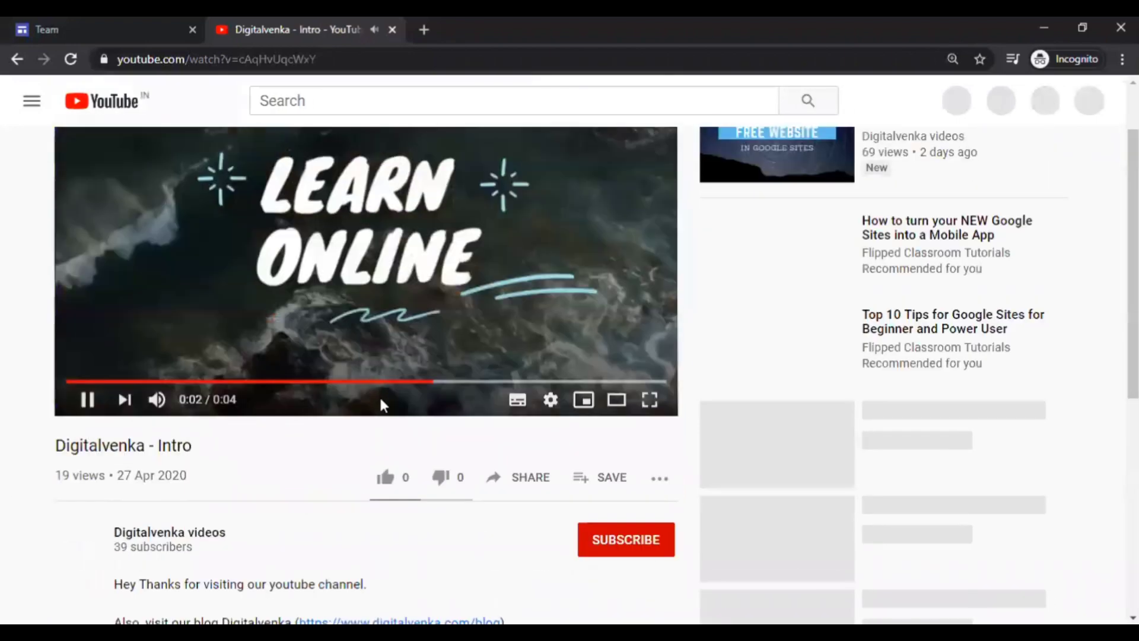
scroll(184, 463, down, 1)
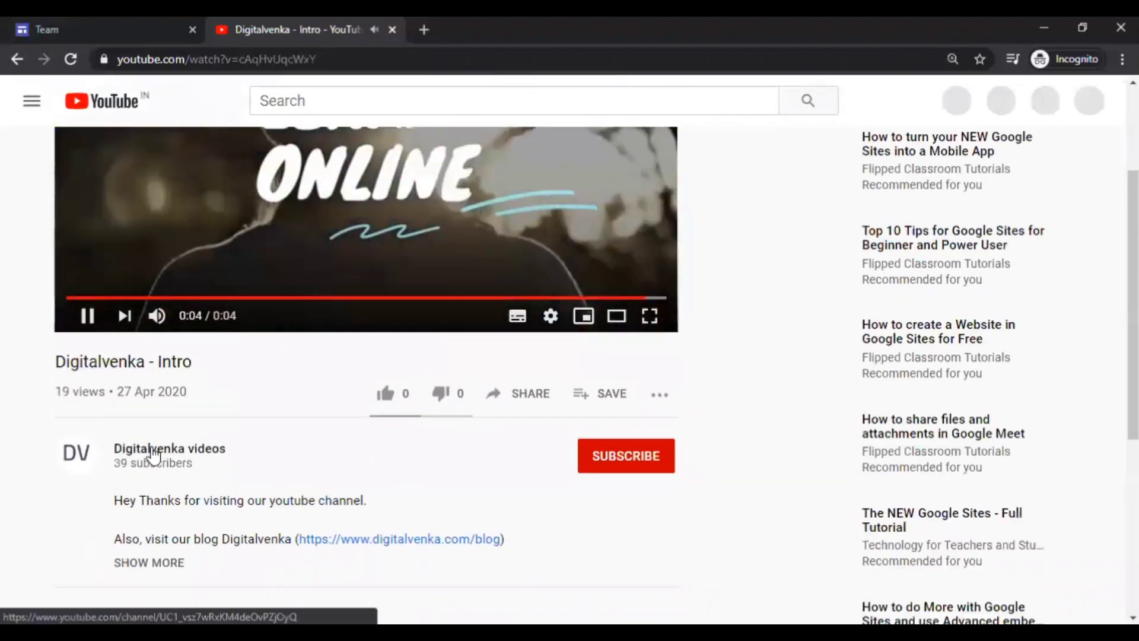
click(153, 454)
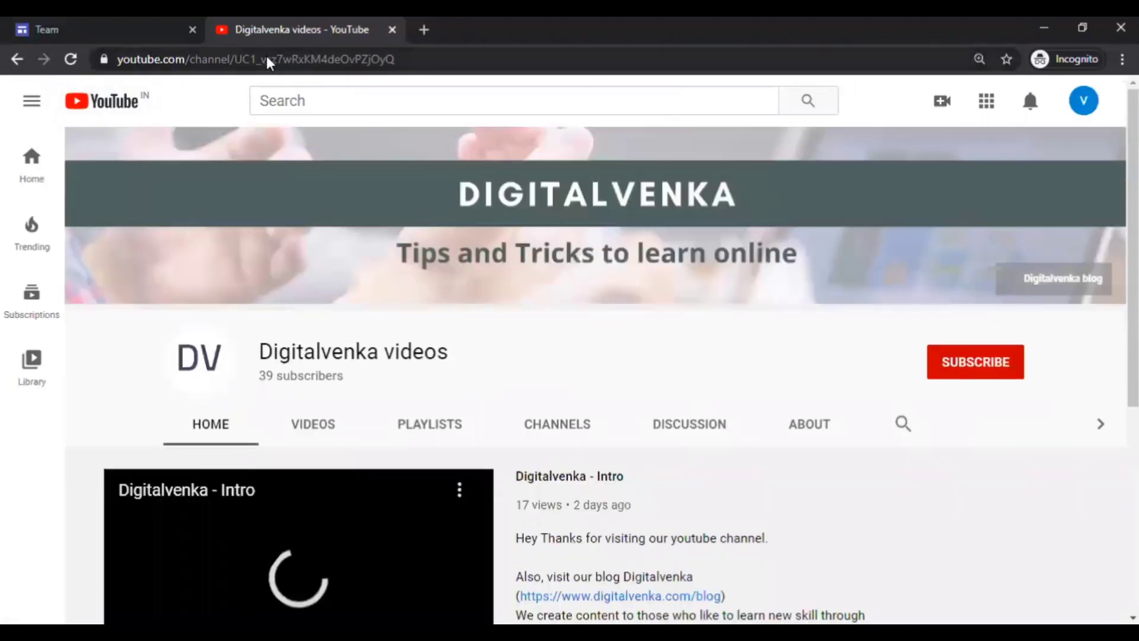
click(267, 60)
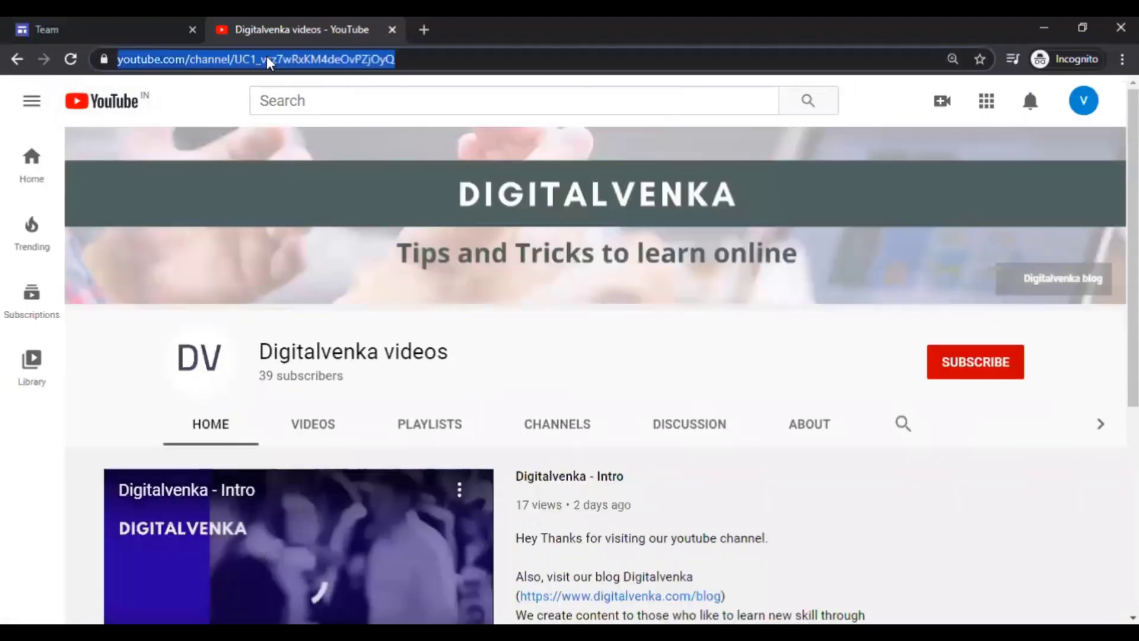
key(ctrl+w)
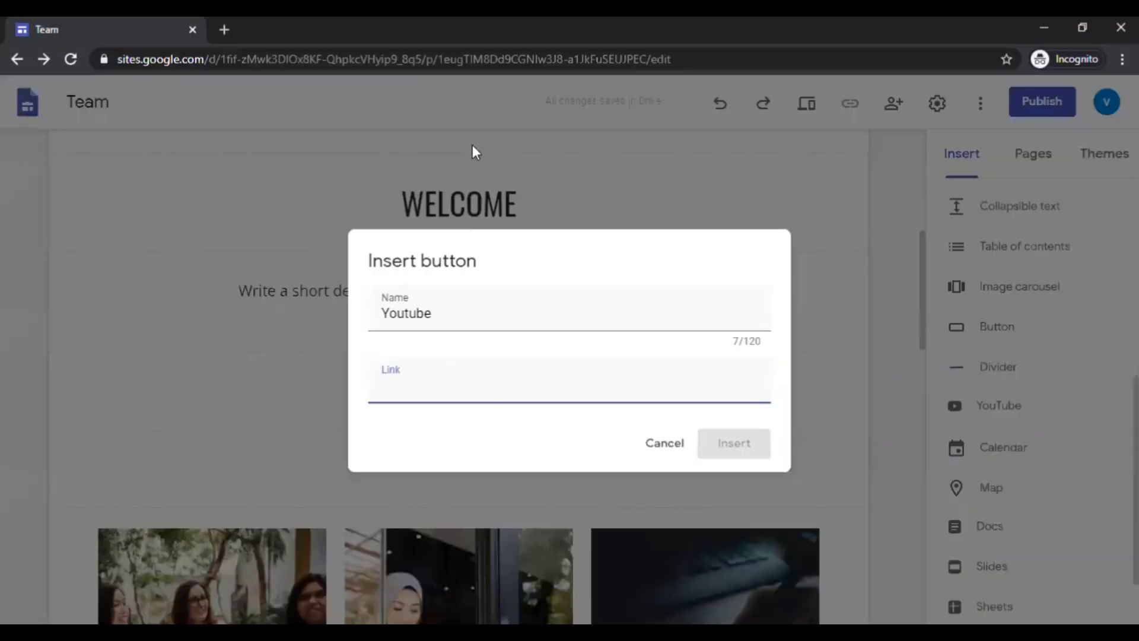
Step: Insert the Youtube button with the copied channel URL as its link and centre it below the mailing list banner
text(https://www.youtube.com/channel/UC1_vsz7wRxKM4deOvPZj0yQ)
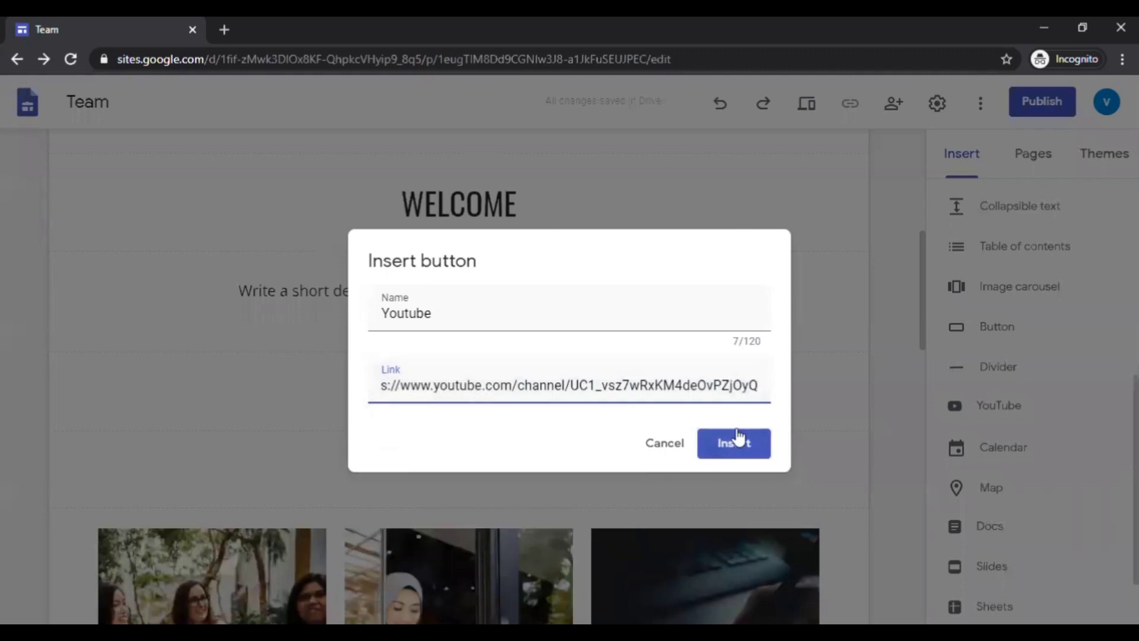
click(730, 447)
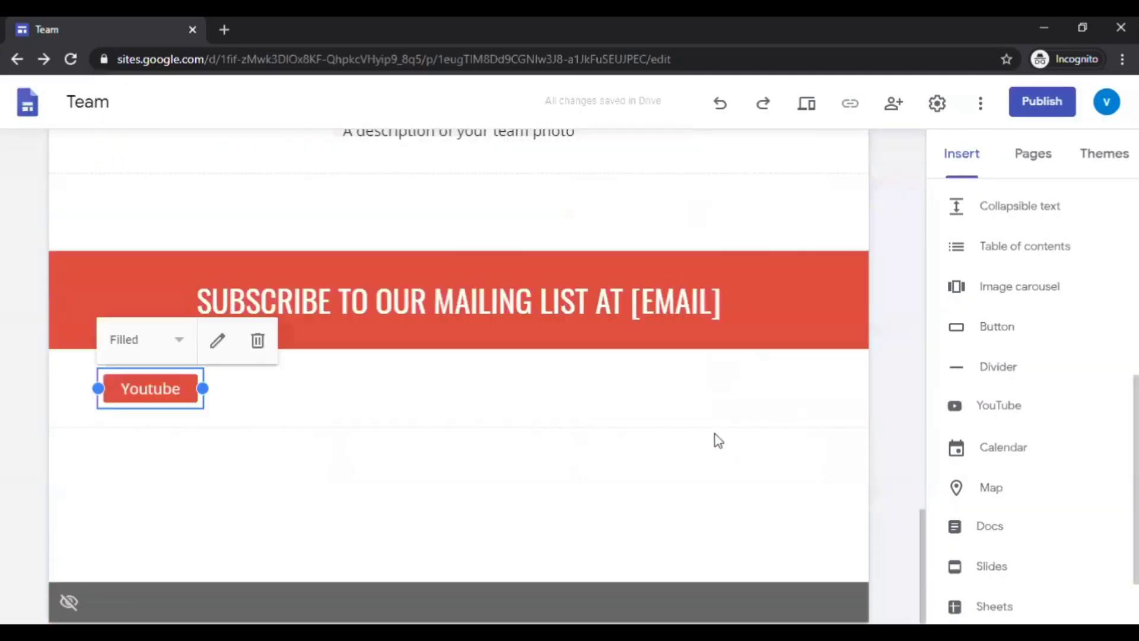
drag(172, 386, 466, 391)
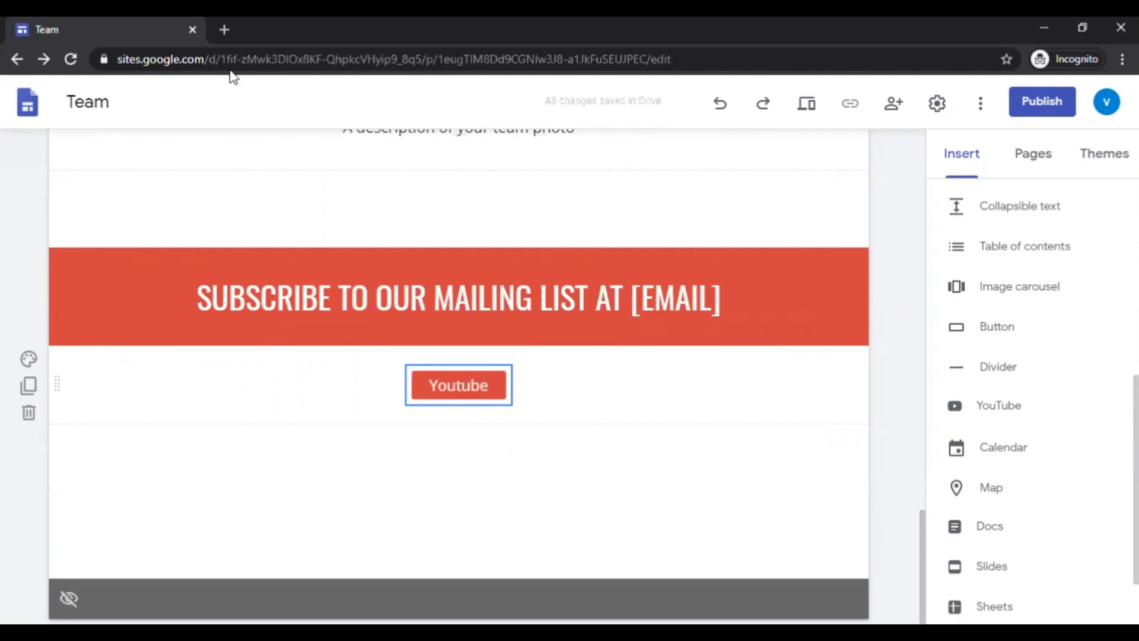
Step: Open the getemoji.com website in a new browser tab
click(223, 30)
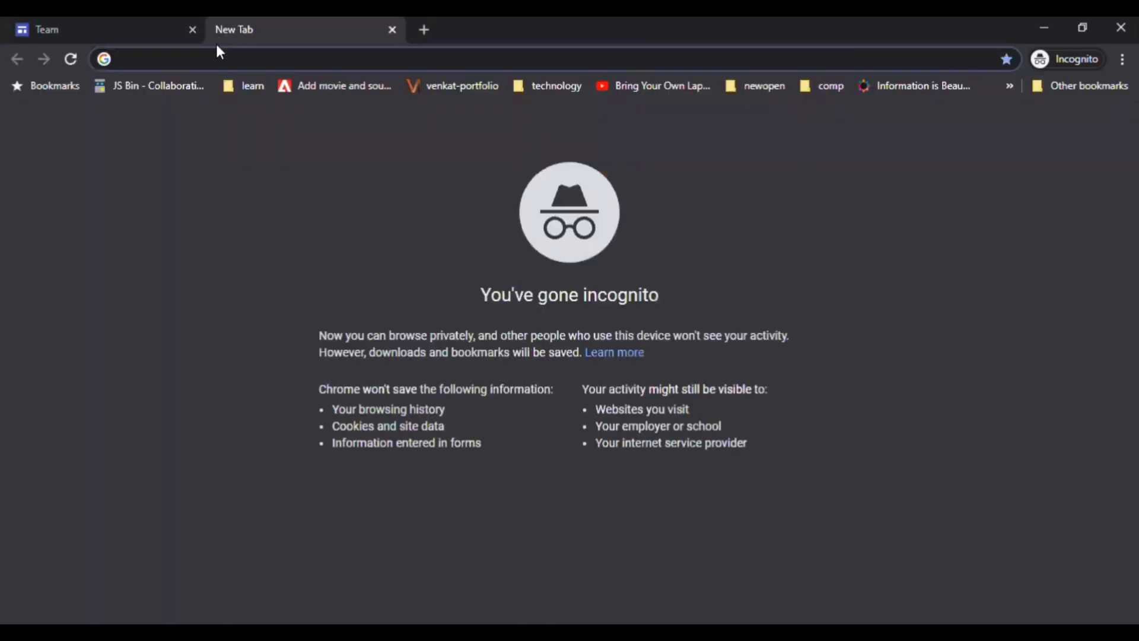
text(get)
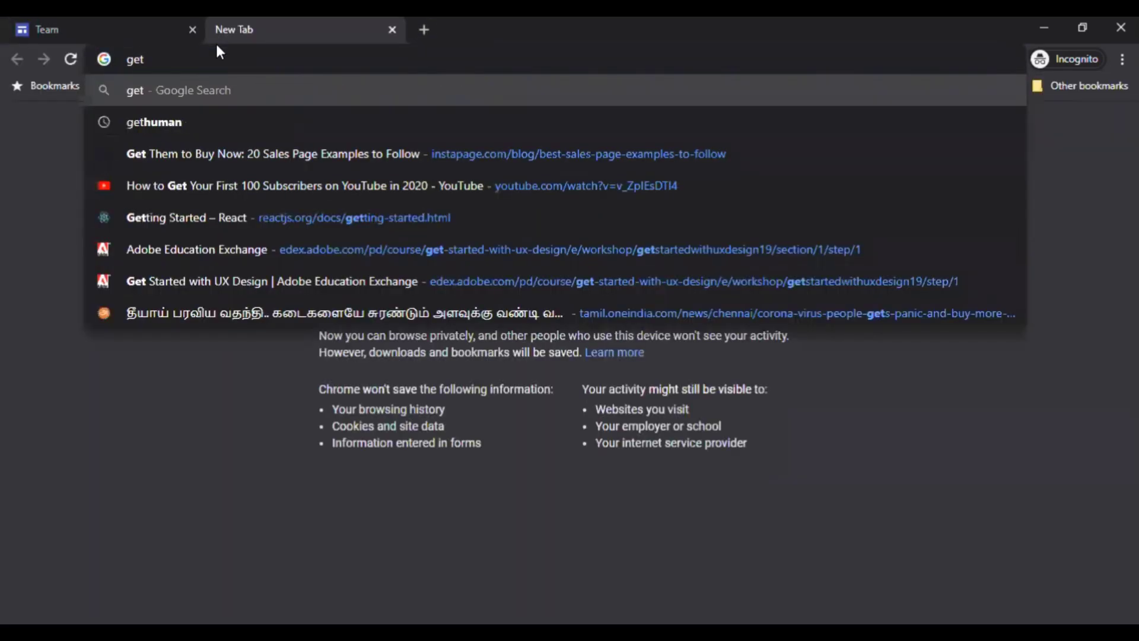
text(em)
key(Down)
key(Return)
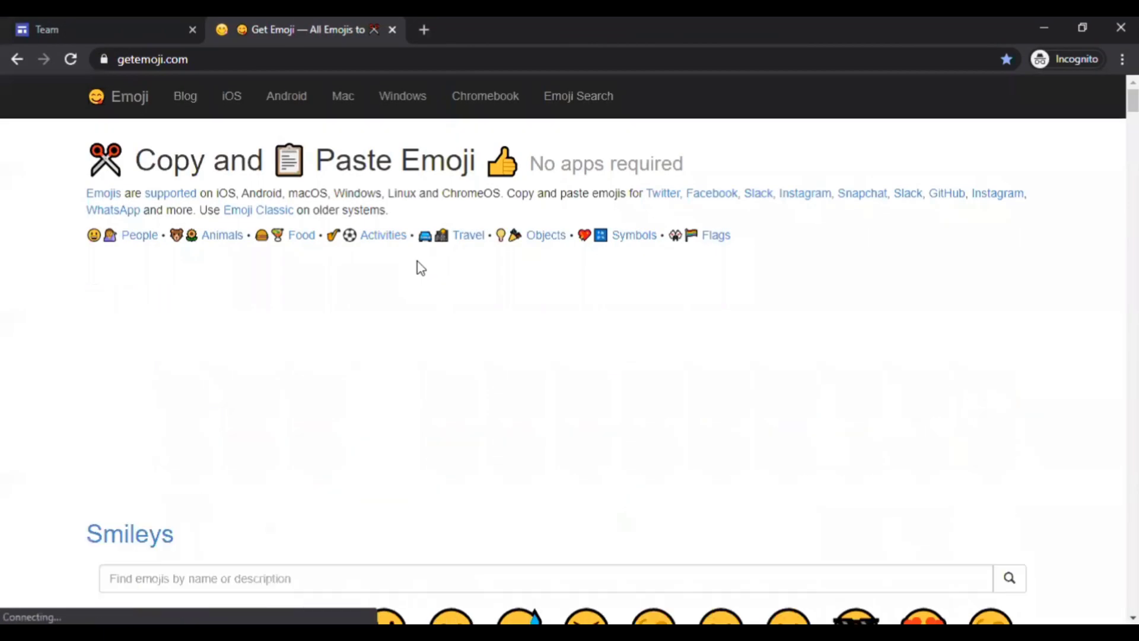
Step: Copy the right-pointing hand emoji from the People and Fantasy emojis
scroll(631, 368, down, 1)
scroll(635, 374, down, 14)
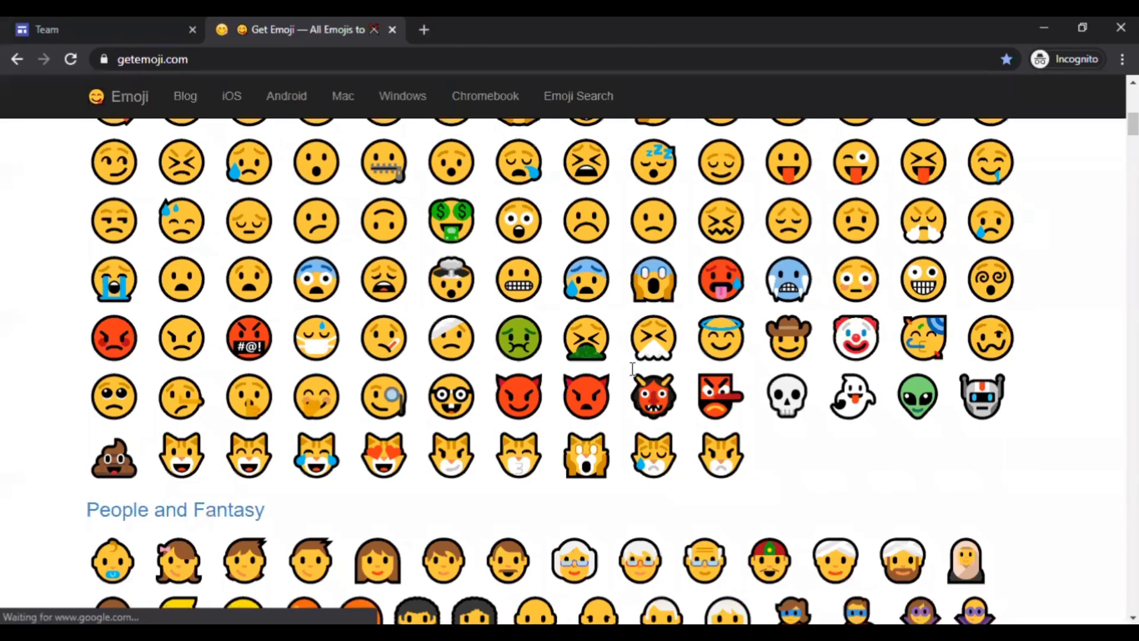
scroll(633, 368, down, 8)
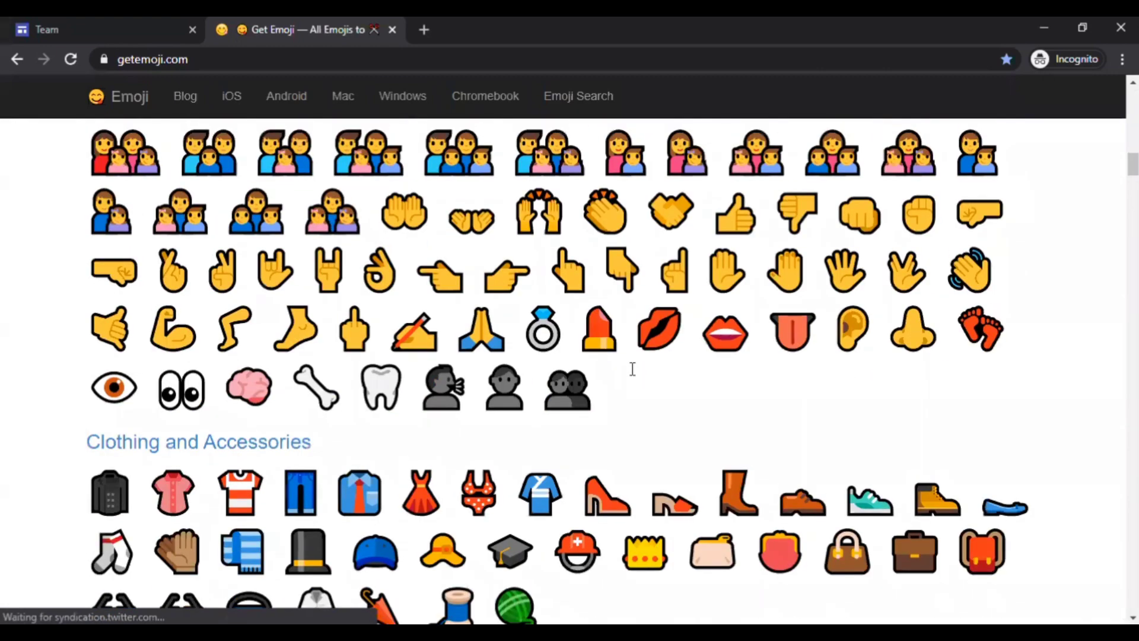
scroll(524, 330, up, 1)
drag(529, 347, 494, 350)
key(ctrl+c)
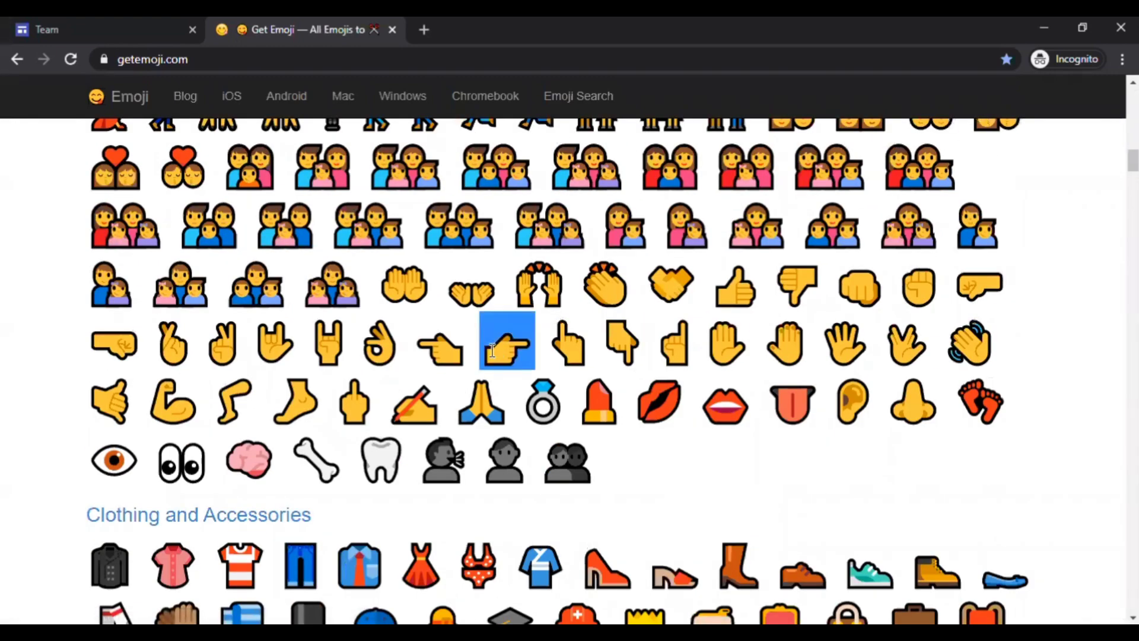
Step: Back in the site editor, rename the Youtube button to "👉 Please go to our Youtube Channel" using the copied emoji
click(113, 25)
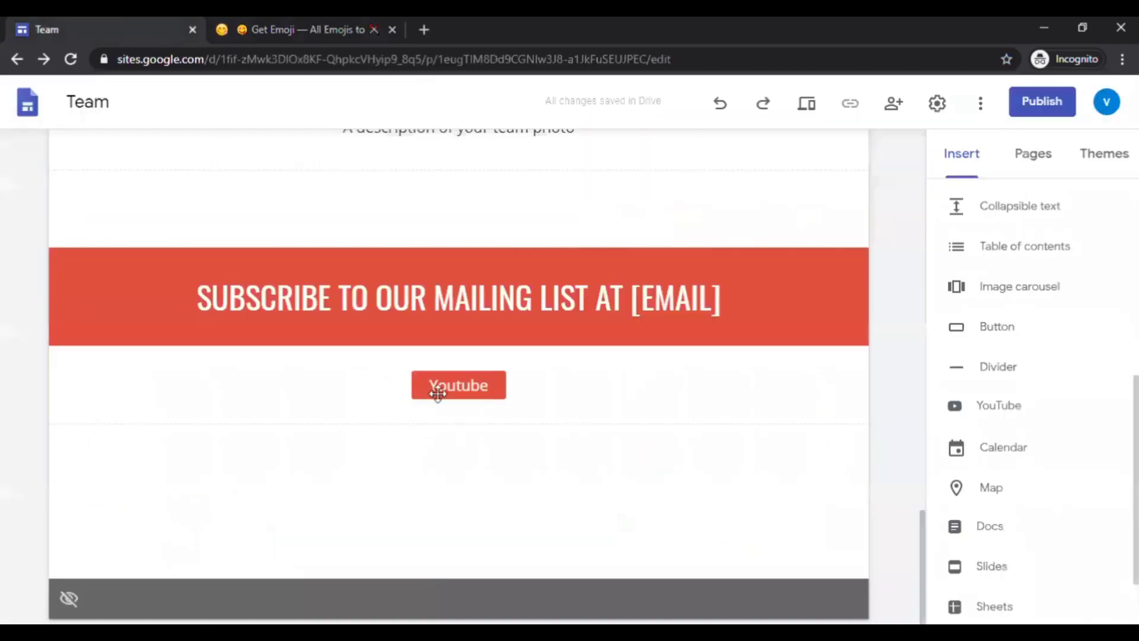
click(469, 386)
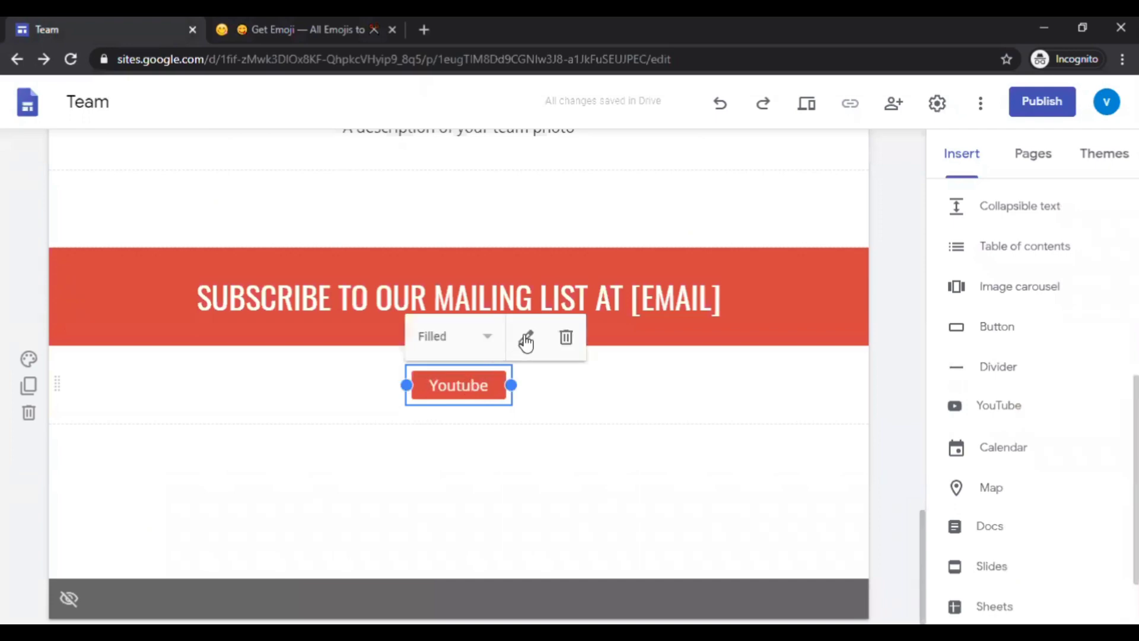
click(526, 340)
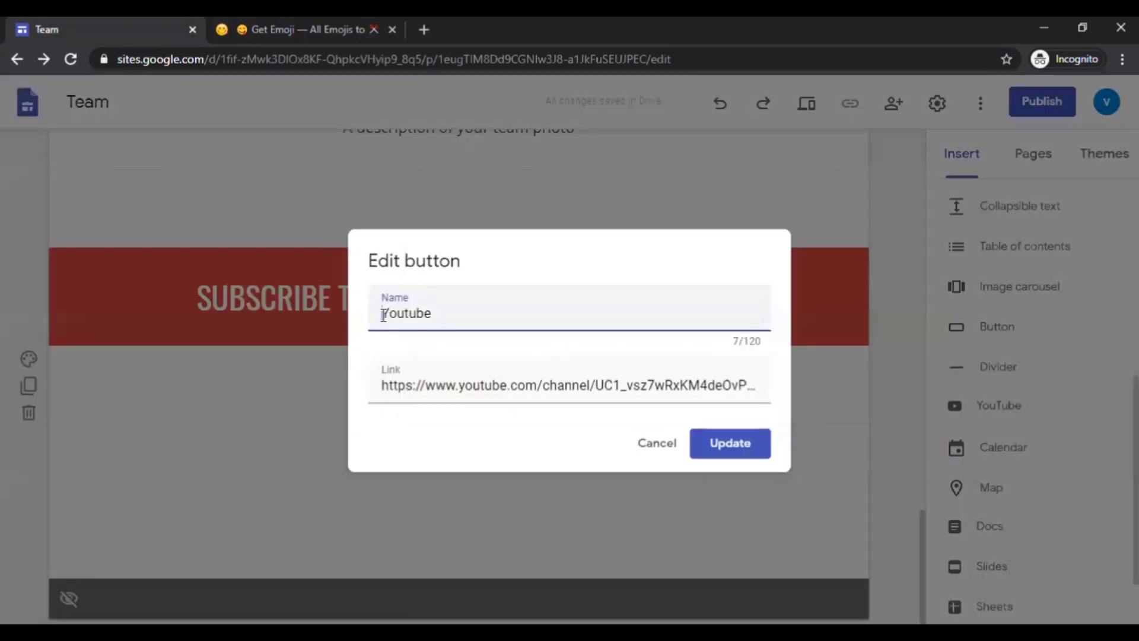
key(ctrl+v)
text(Please go to )
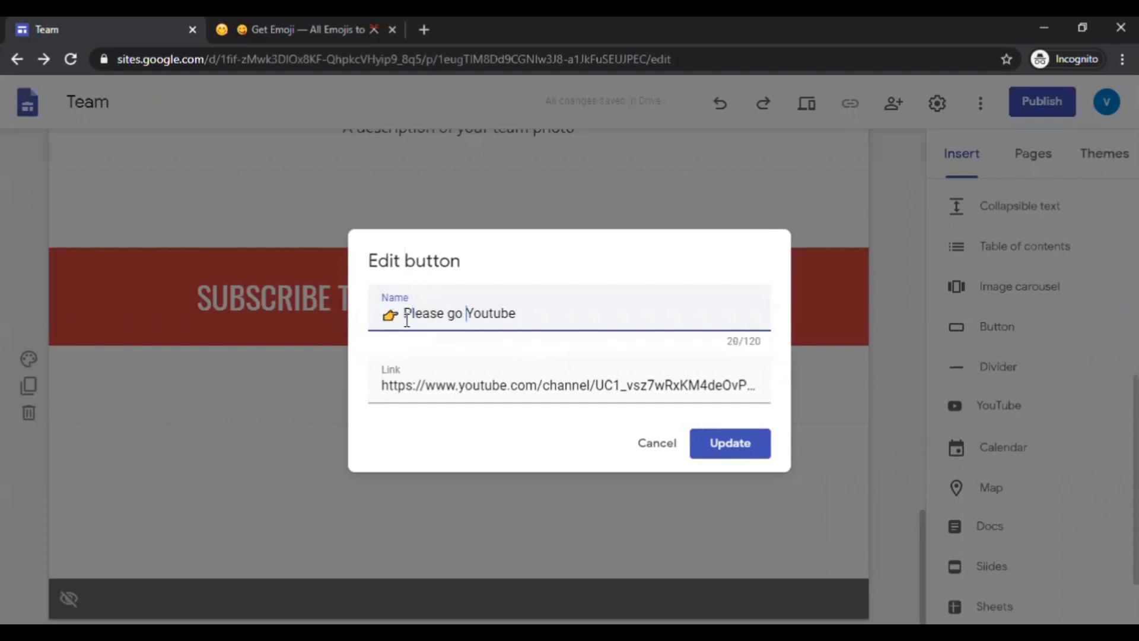
text(our Youtube )
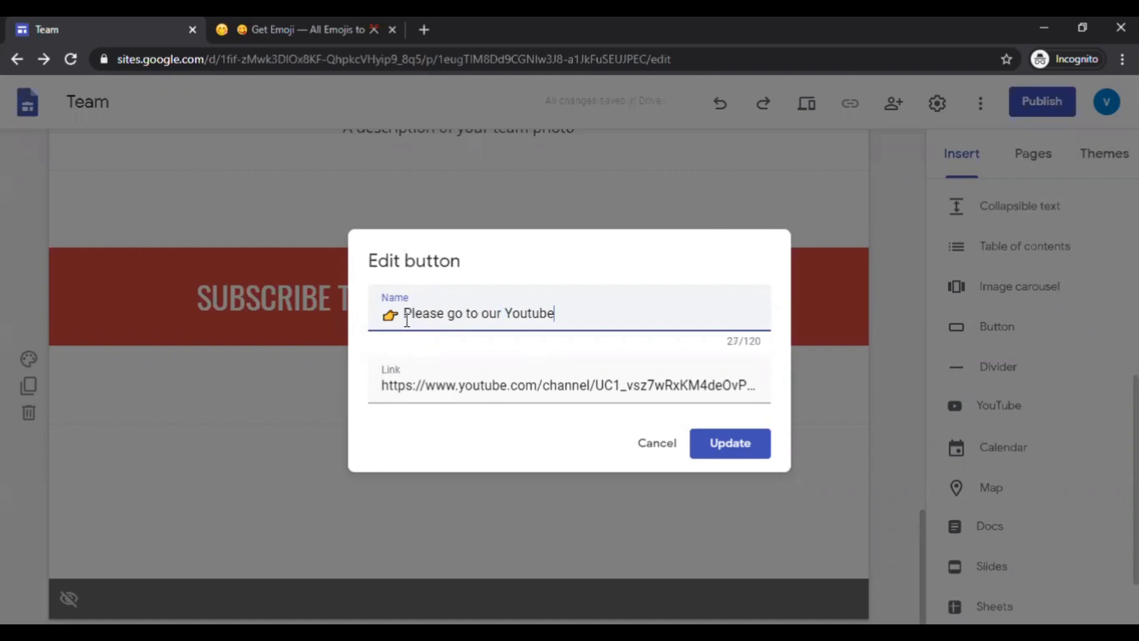
text(Channel)
click(745, 458)
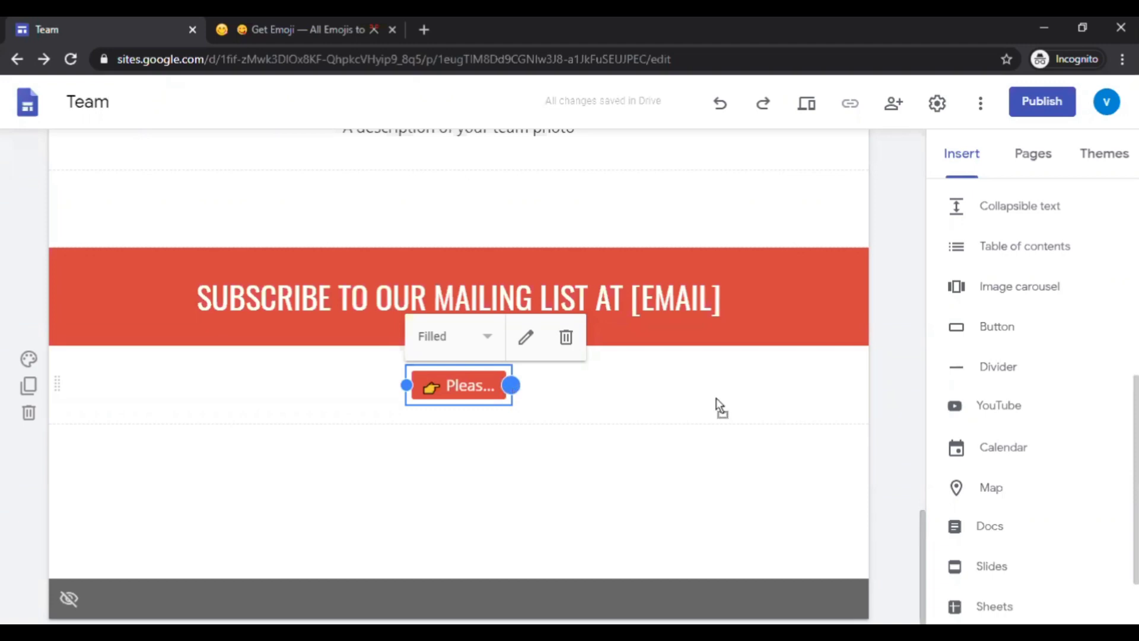
Step: Widen the YouTube channel button until its full label fits and centre it below the mailing list banner
drag(511, 385, 735, 403)
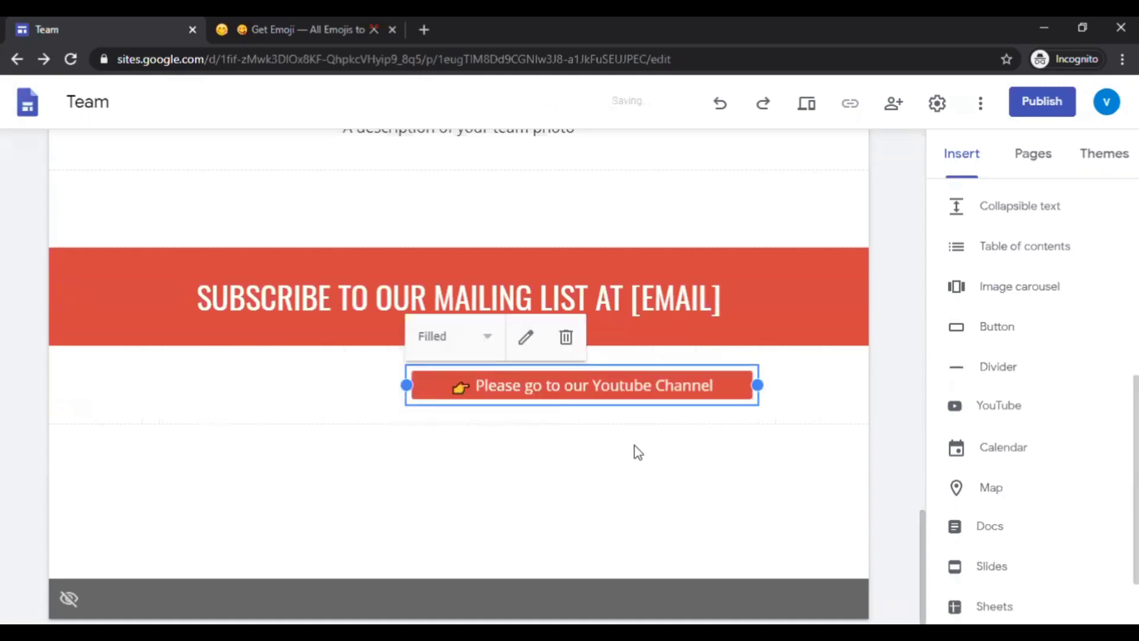
drag(568, 397, 500, 374)
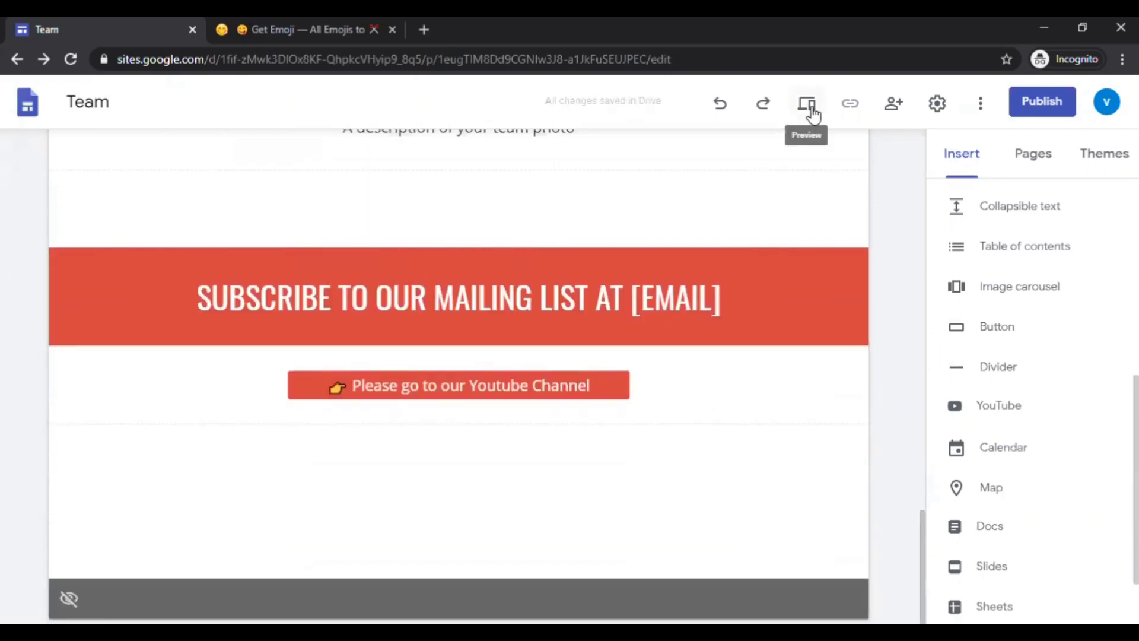
Step: Preview the site in tablet view, check the YouTube channel button at the page's end, and exit the preview
click(807, 113)
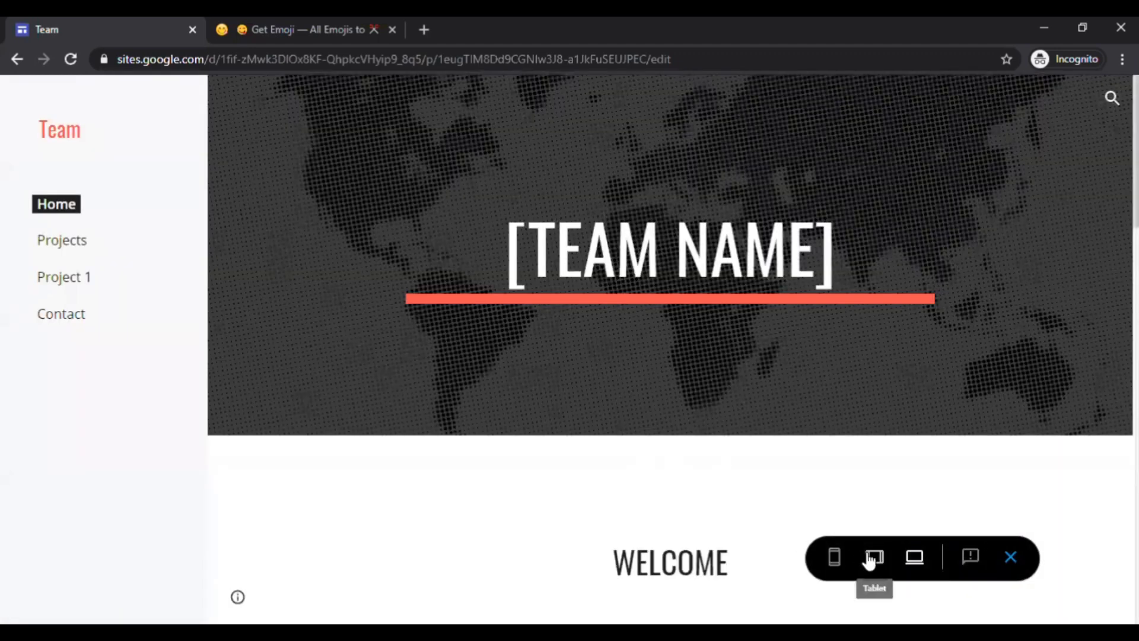
click(871, 559)
scroll(674, 433, down, 15)
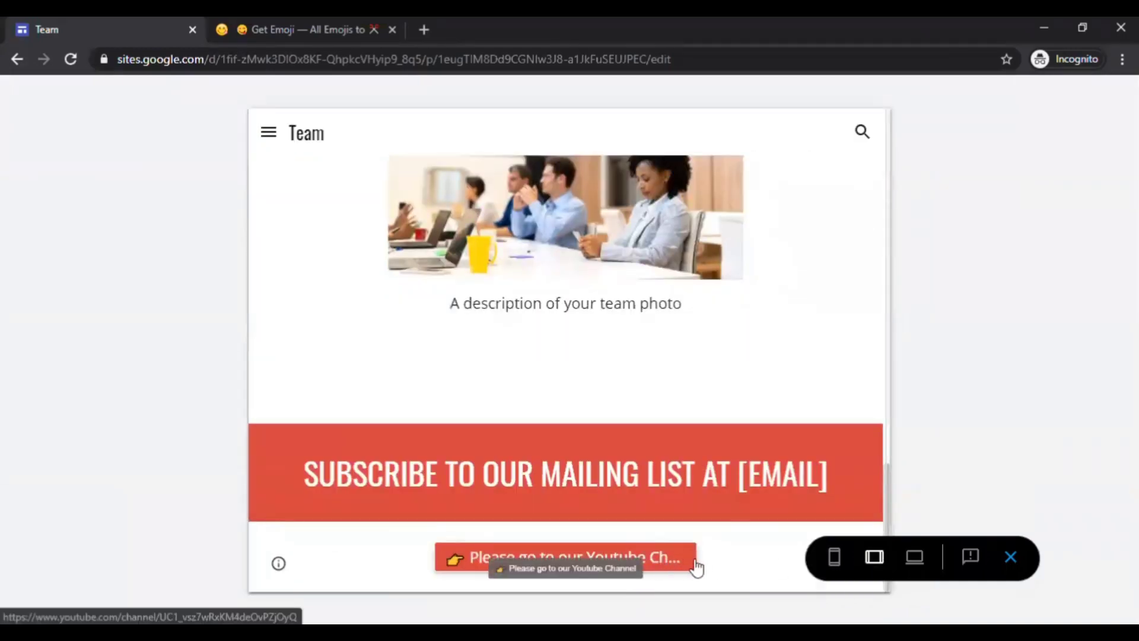
click(1011, 558)
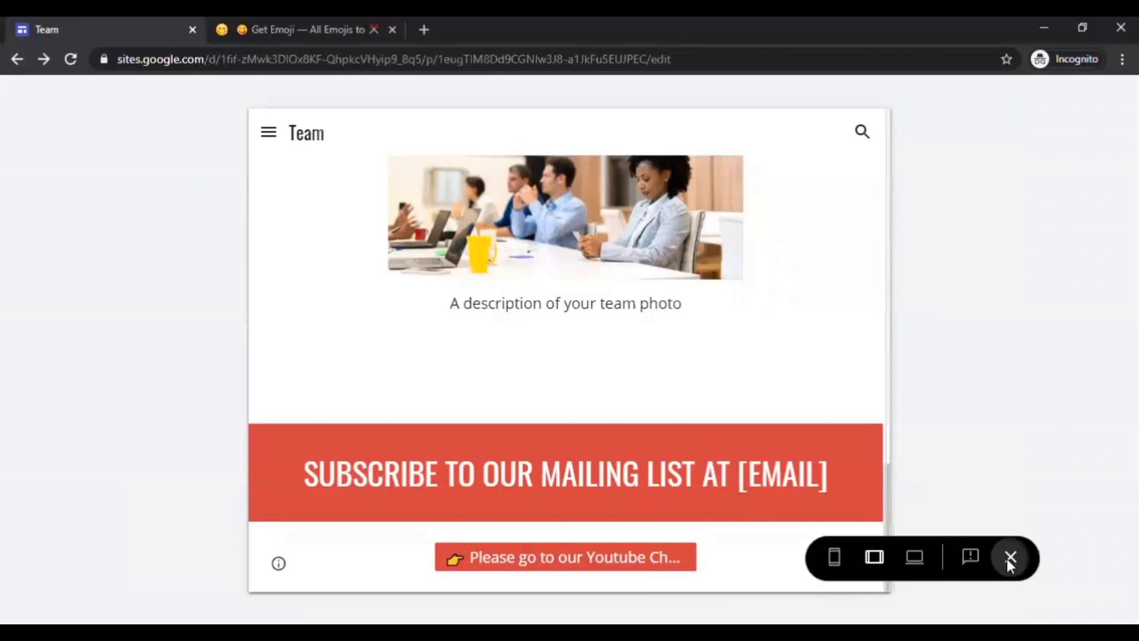
Step: Widen the YouTube channel button further and centre it below the mailing list banner
scroll(599, 442, down, 12)
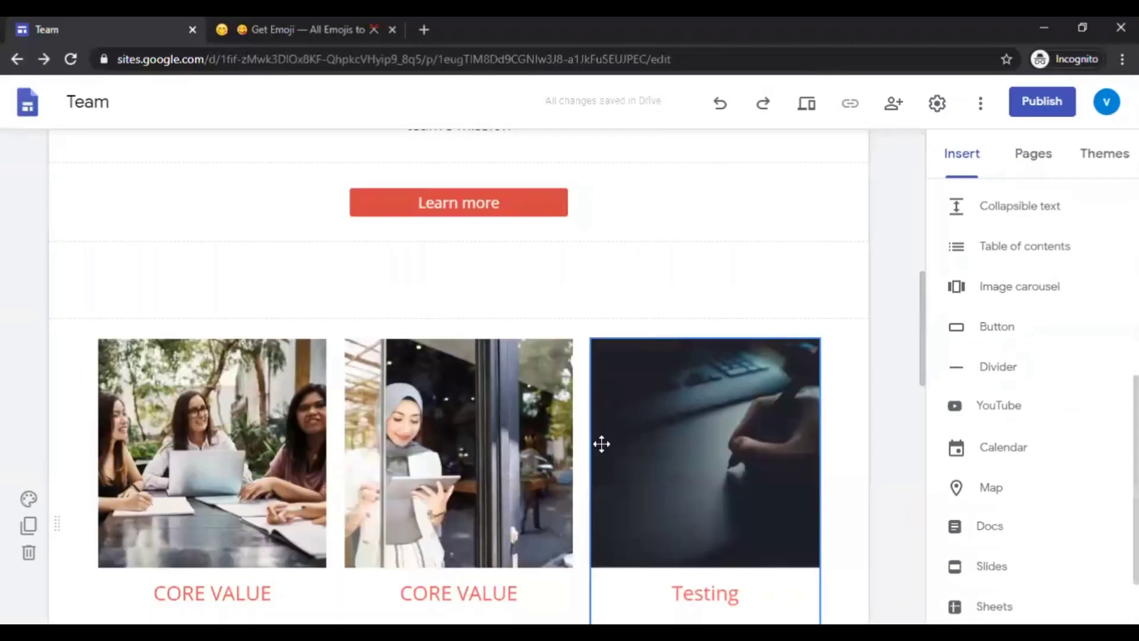
scroll(605, 461, down, 5)
click(587, 400)
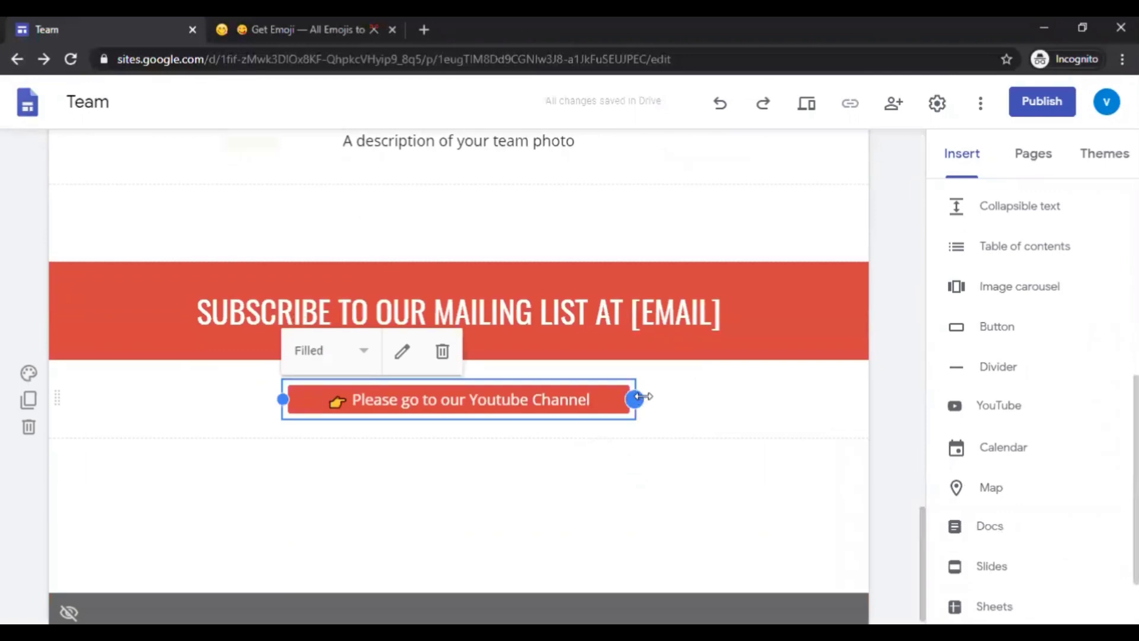
drag(642, 397, 683, 401)
click(538, 399)
drag(539, 399, 439, 382)
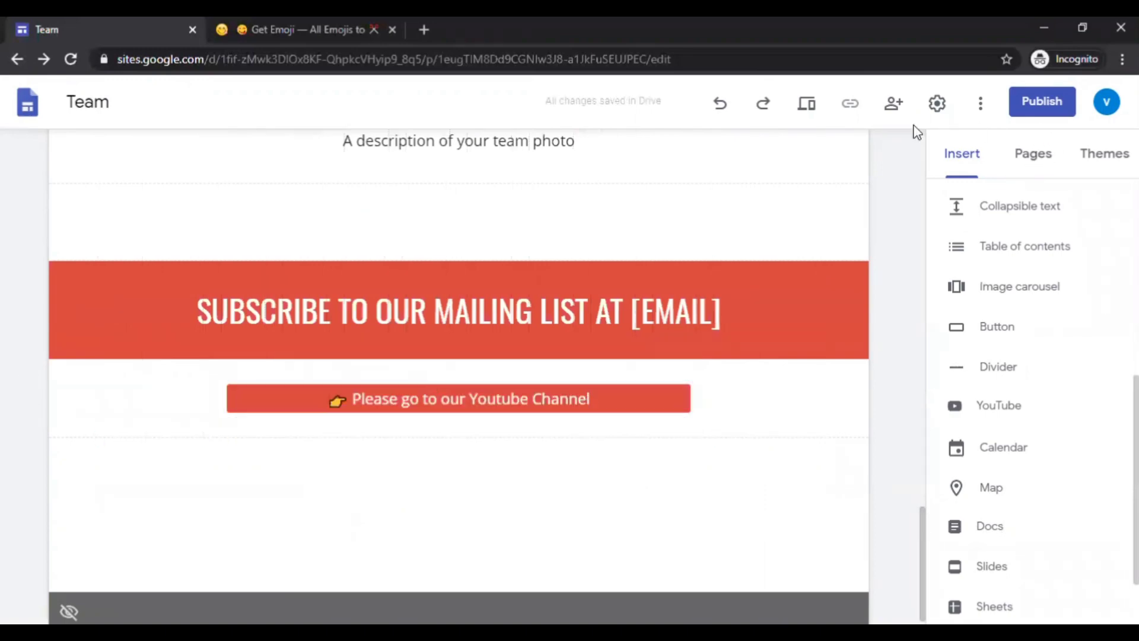
Step: Preview the page's YouTube channel button in tablet, phone and desktop views, and return to the editor
click(808, 106)
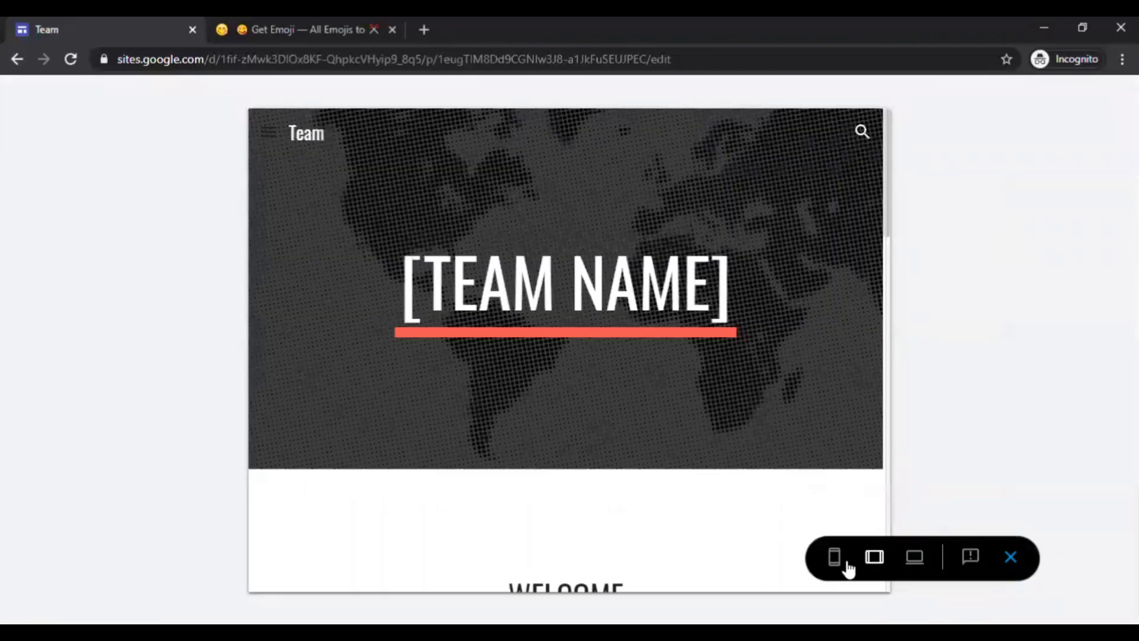
scroll(683, 432, down, 1)
scroll(680, 430, down, 15)
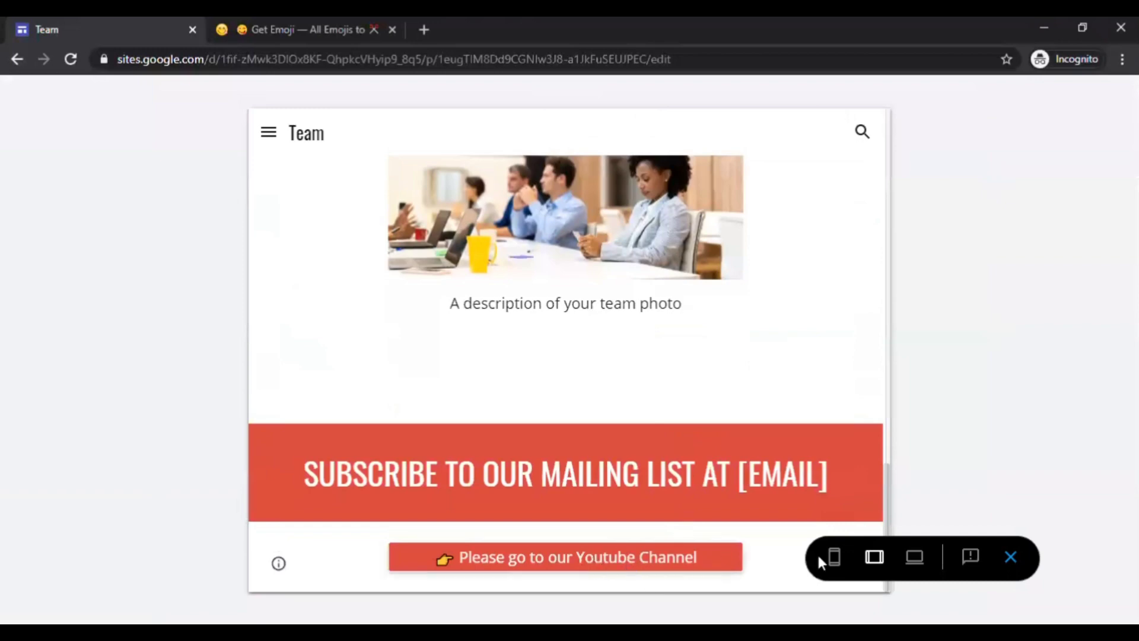
click(834, 558)
scroll(665, 448, down, 10)
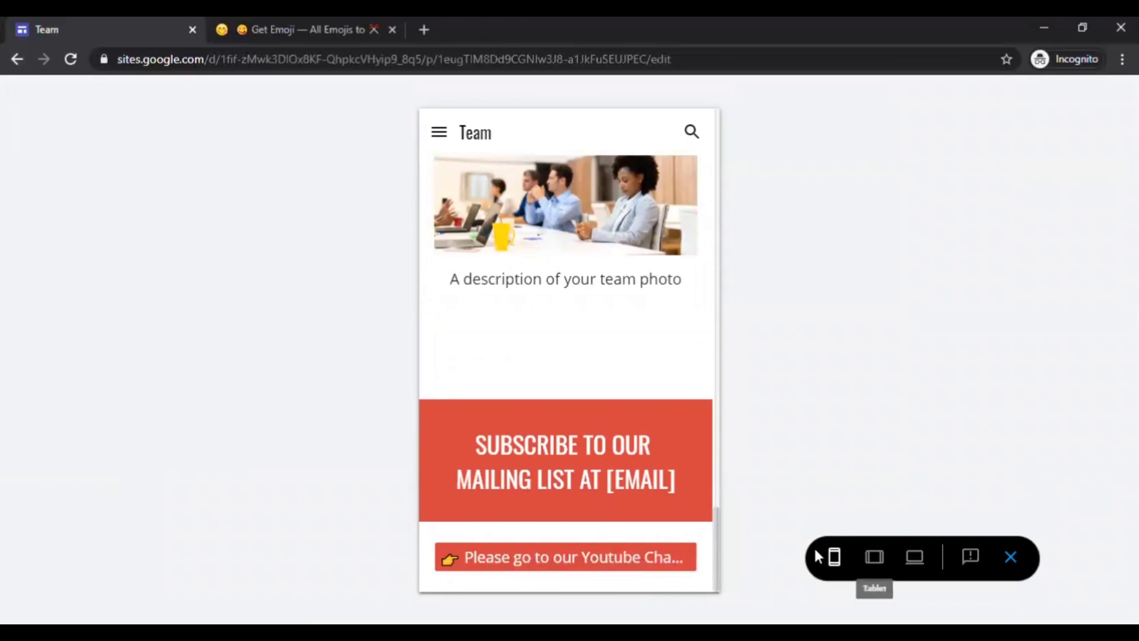
click(912, 568)
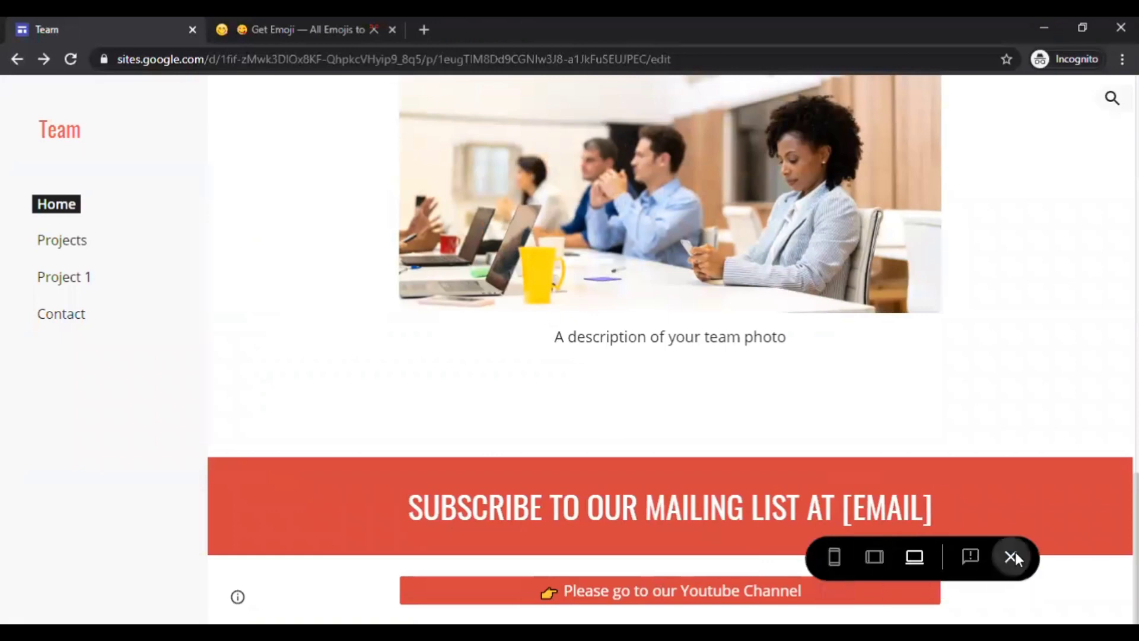
click(1011, 555)
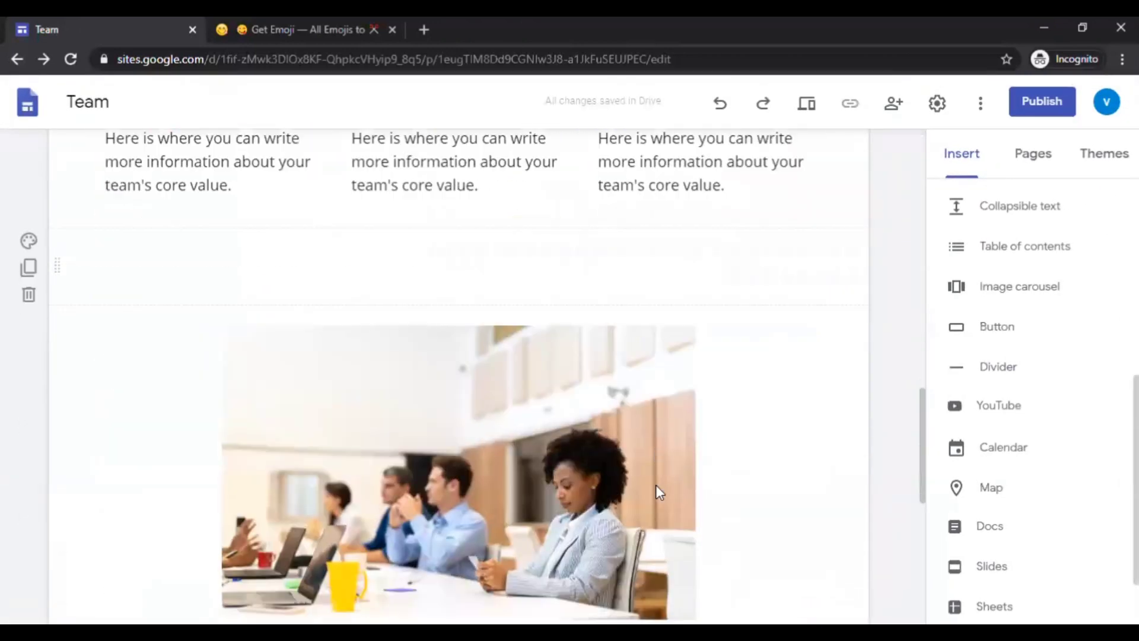
Step: Shorten the YouTube channel button's name to "👉 Our Youtube Channel", keeping its link
scroll(656, 485, down, 8)
click(534, 384)
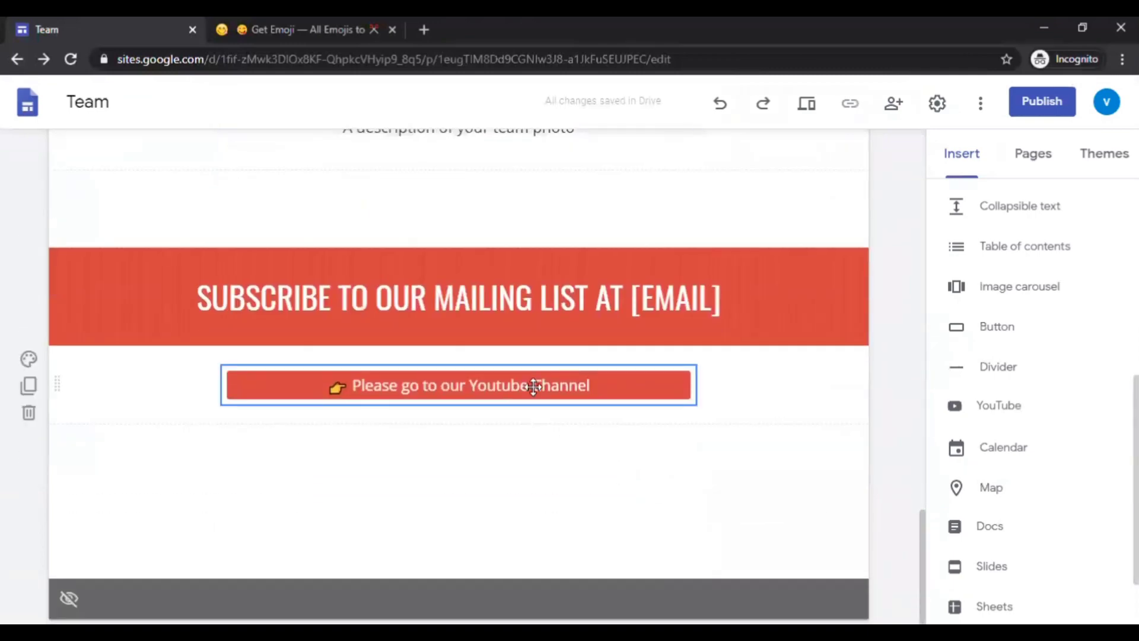
click(341, 337)
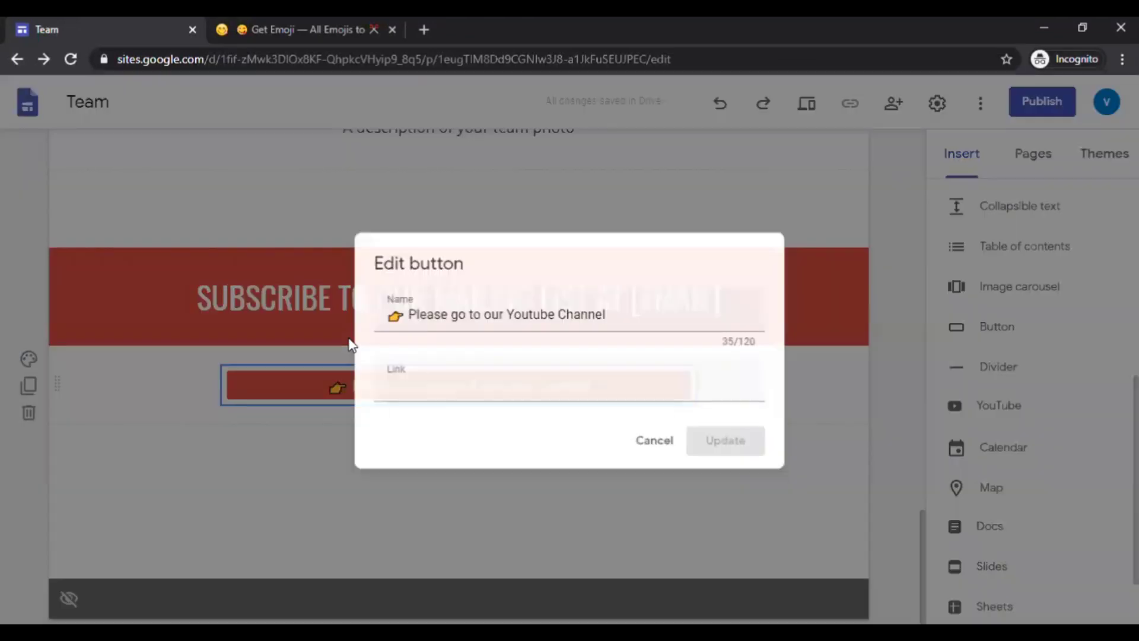
drag(500, 317, 471, 314)
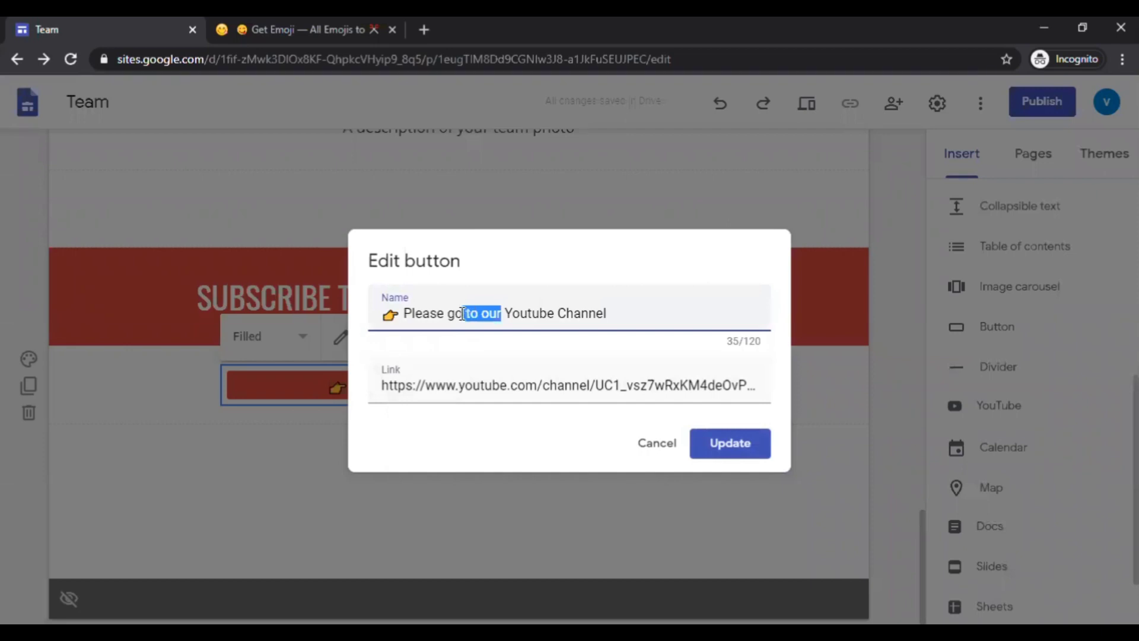
drag(451, 313, 421, 313)
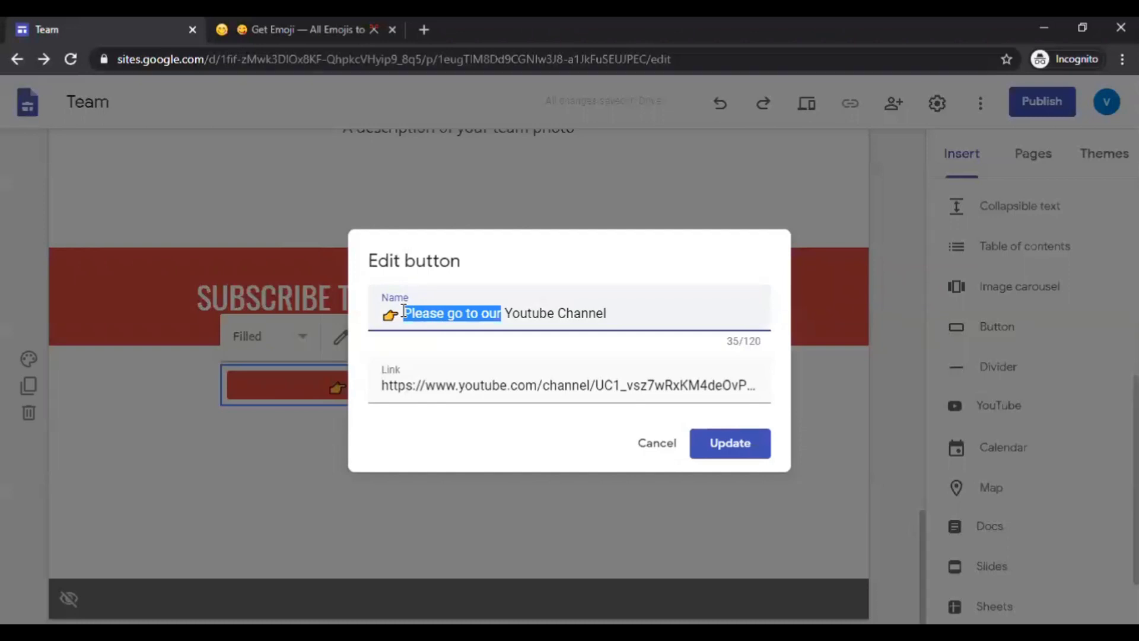
text(Our)
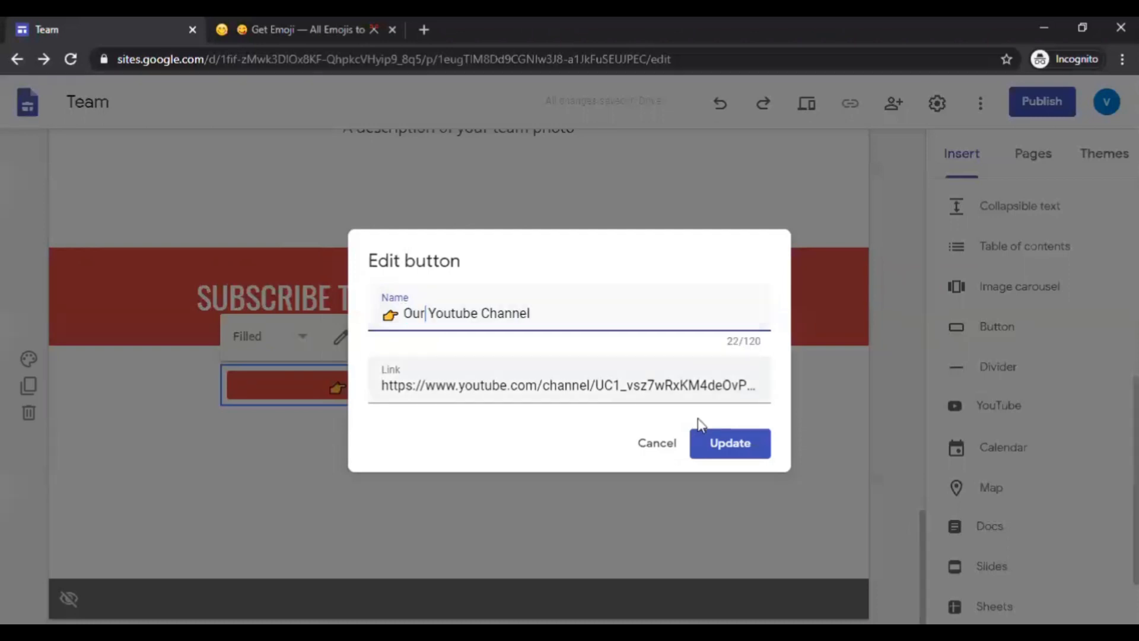
click(706, 446)
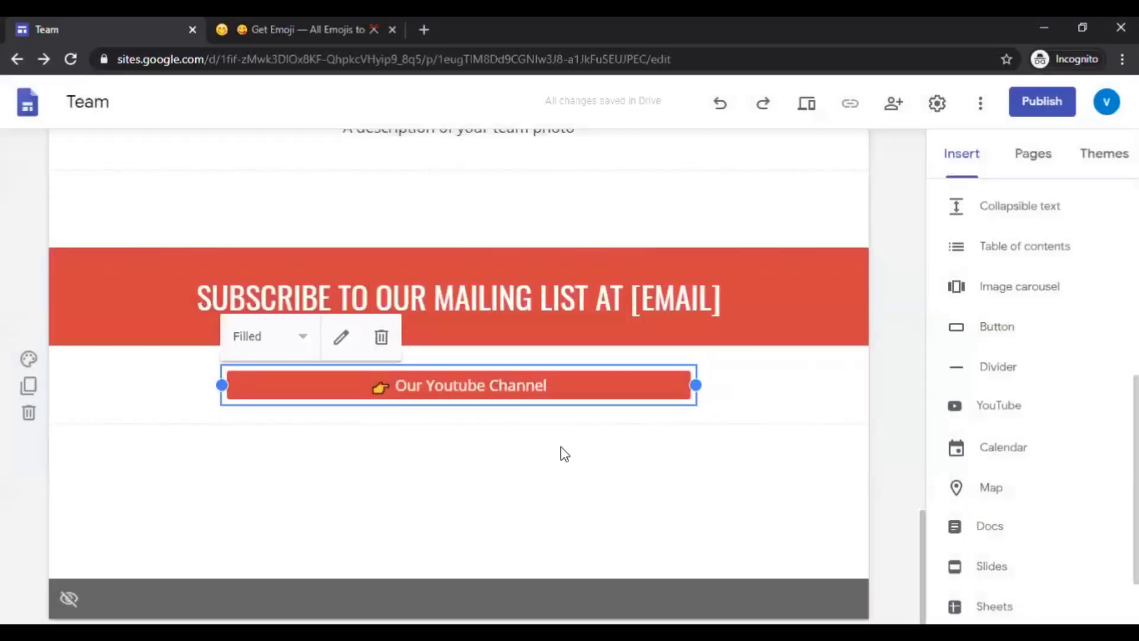
Step: Review the whole page in the editor, from the team name header down to the YouTube channel button
scroll(739, 318, up, 8)
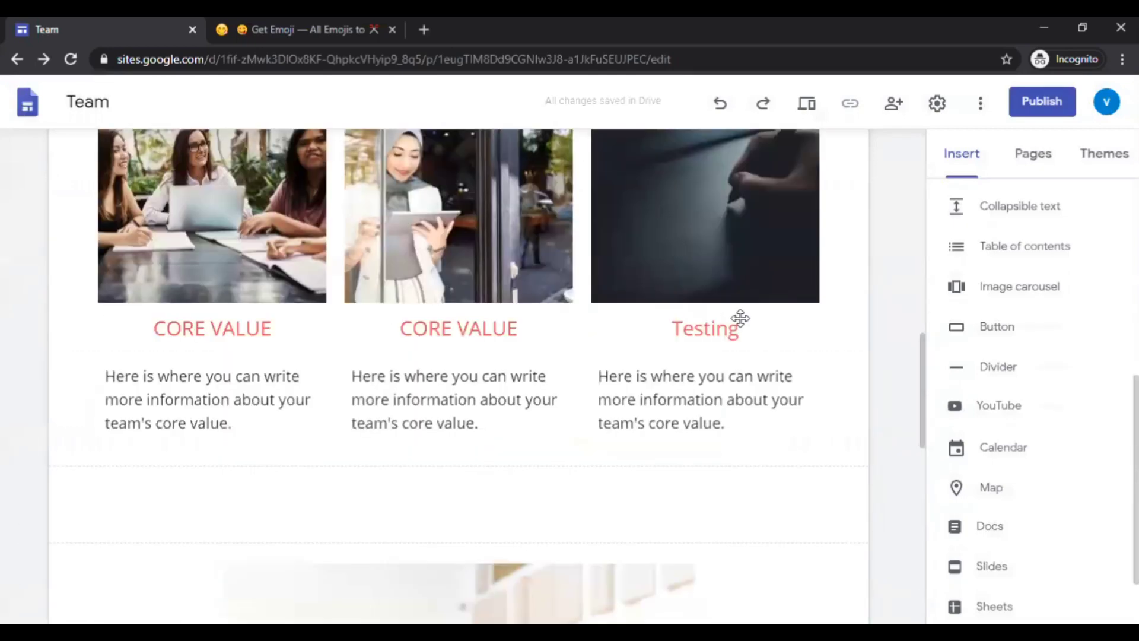
scroll(740, 318, down, 8)
scroll(821, 270, up, 5)
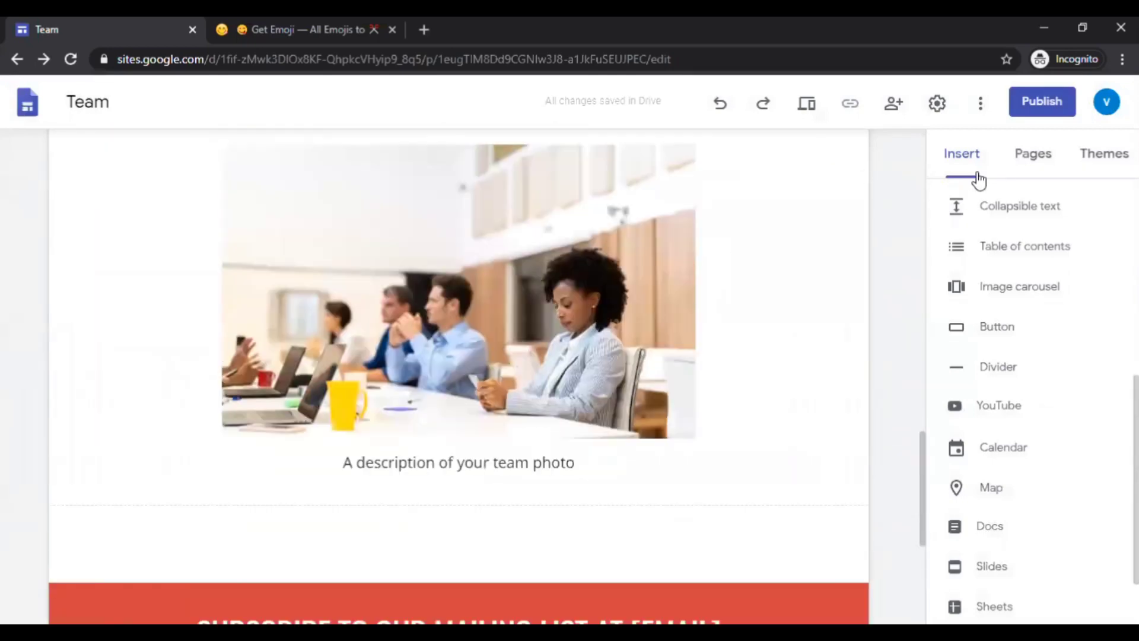
scroll(705, 232, up, 3)
scroll(653, 373, up, 10)
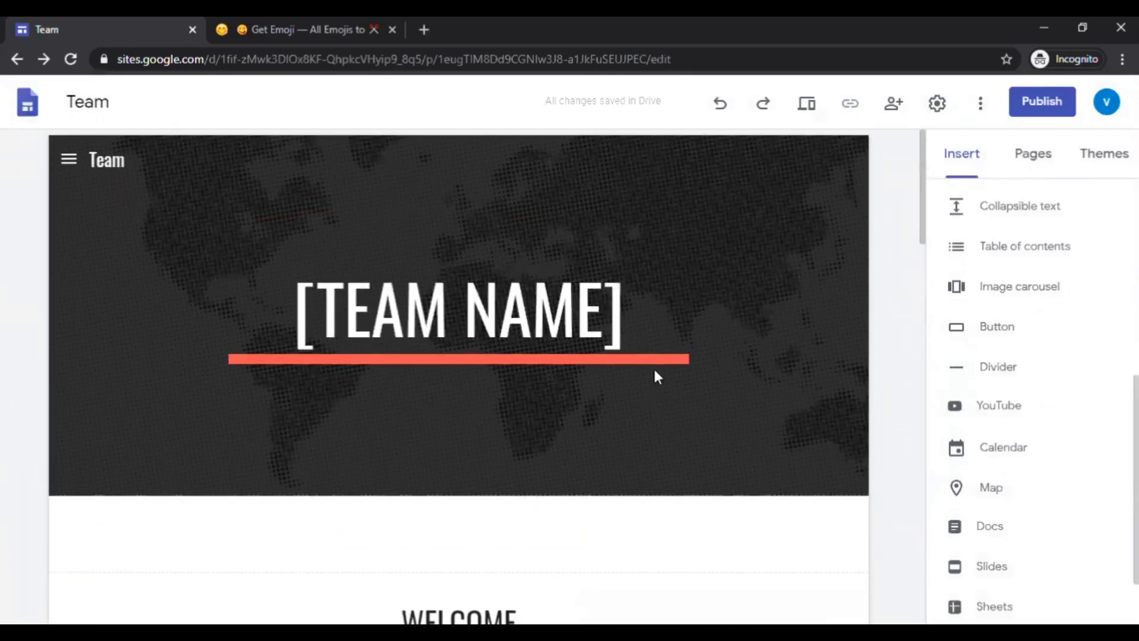
scroll(558, 379, down, 3)
scroll(543, 380, down, 2)
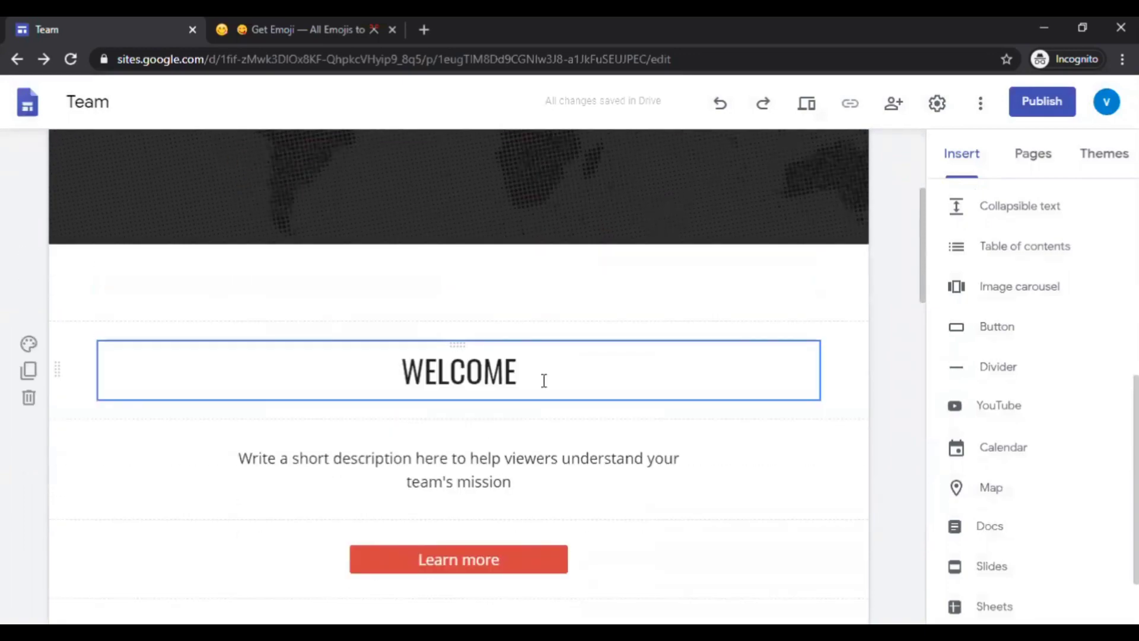
scroll(544, 380, down, 10)
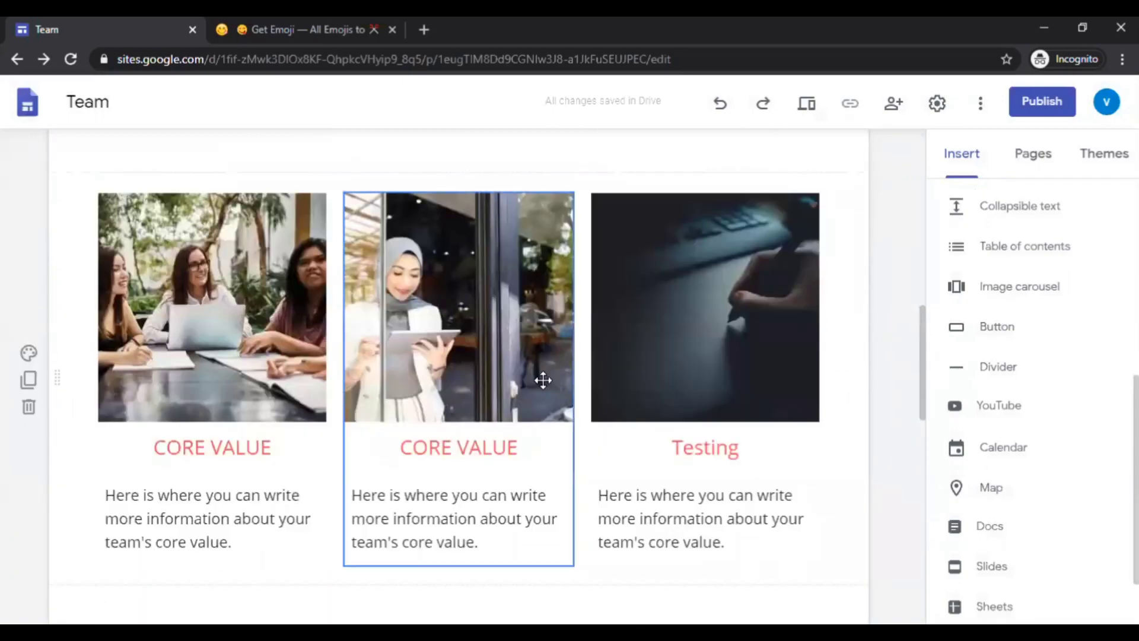
scroll(543, 380, down, 12)
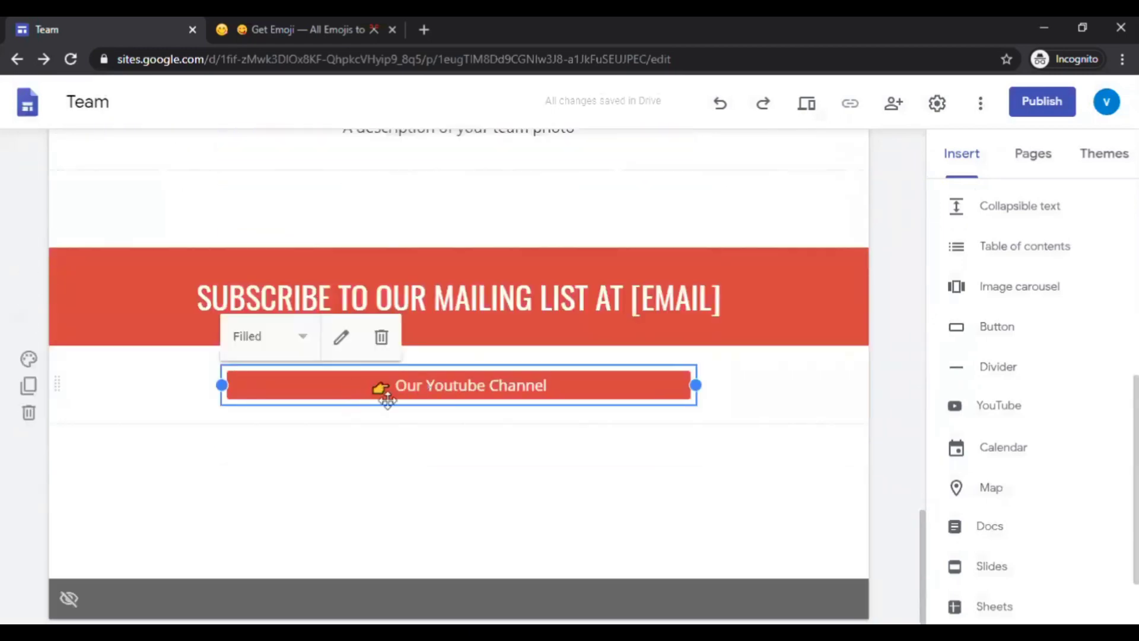
click(505, 479)
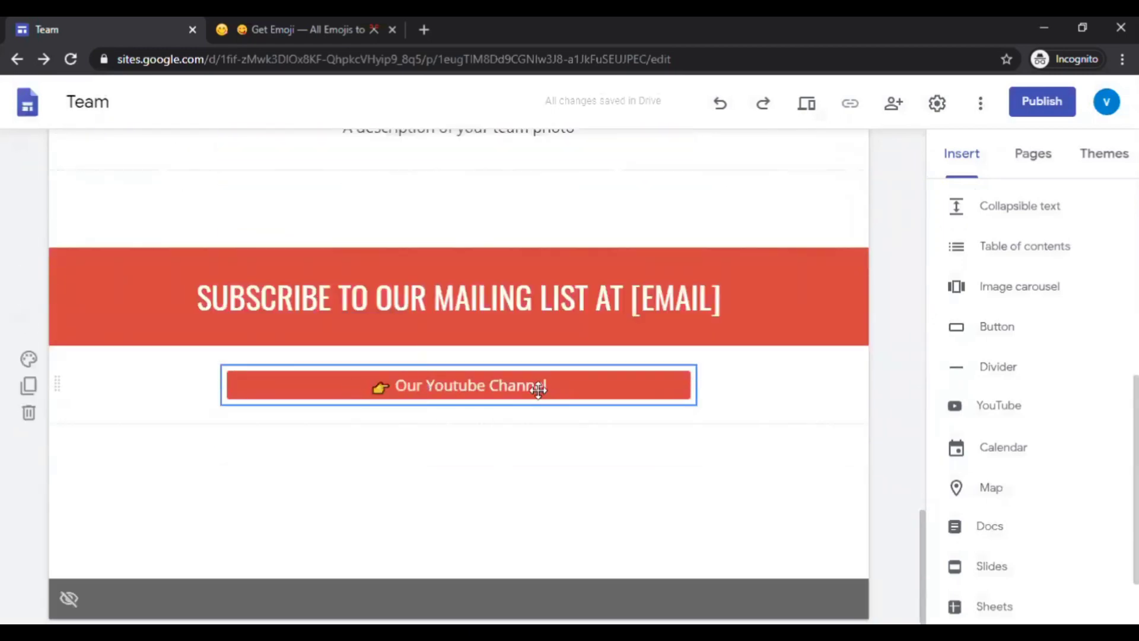
click(211, 24)
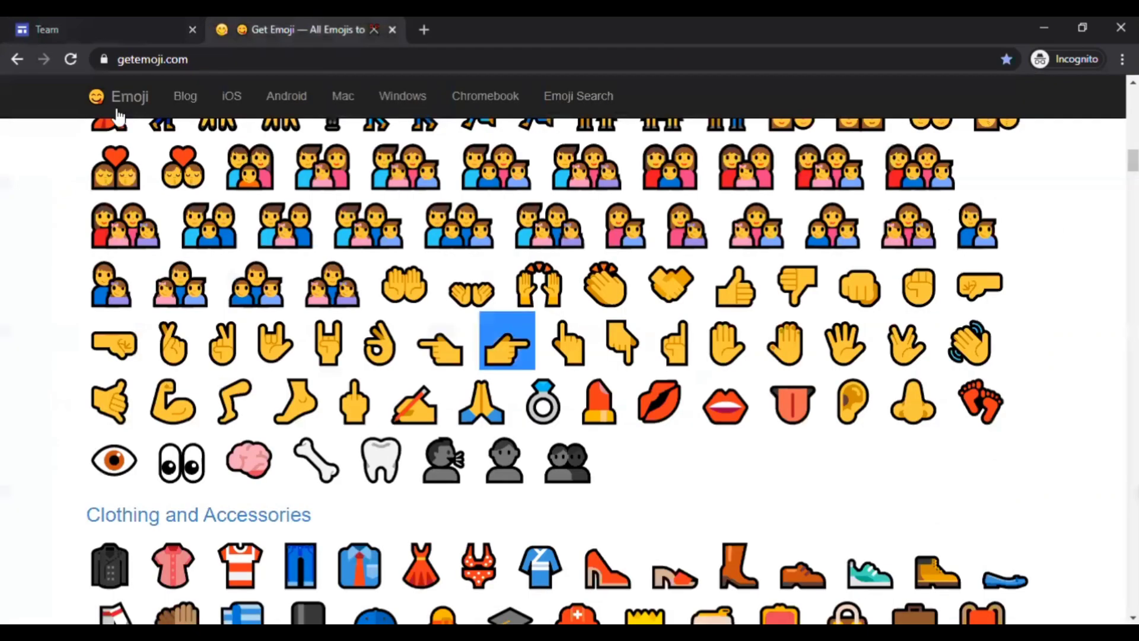
click(84, 28)
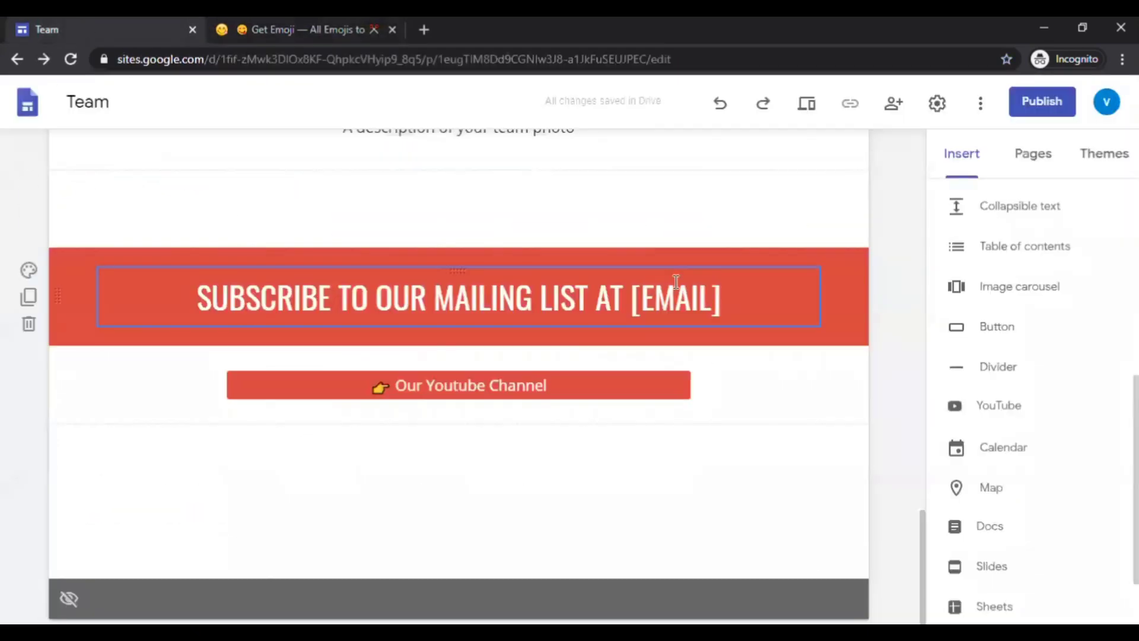